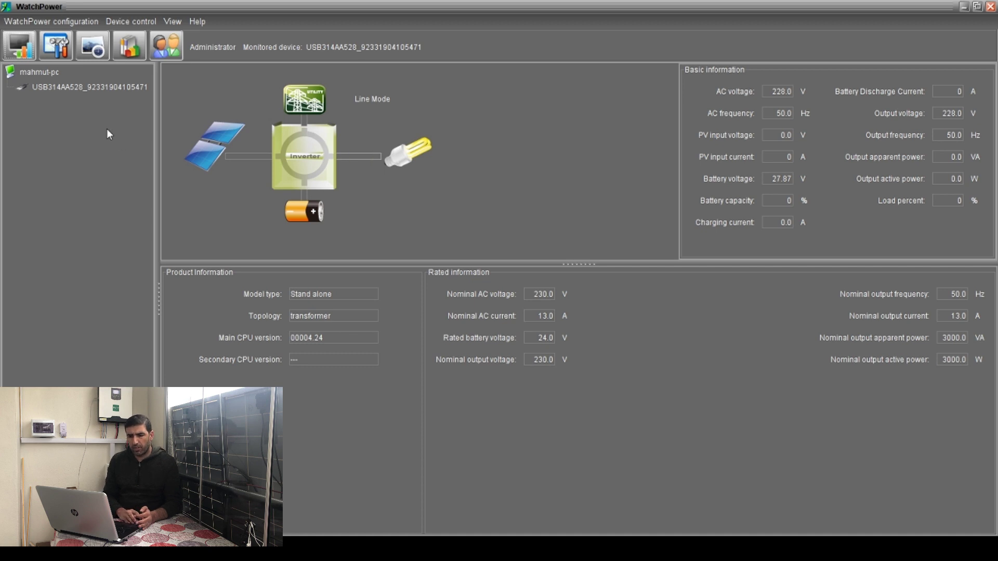
Step: Select the connected inverter and review the basic refresh, scan and record interval settings, closing them without changes
{"action": "left_click", "coordinate": [49, 88]}
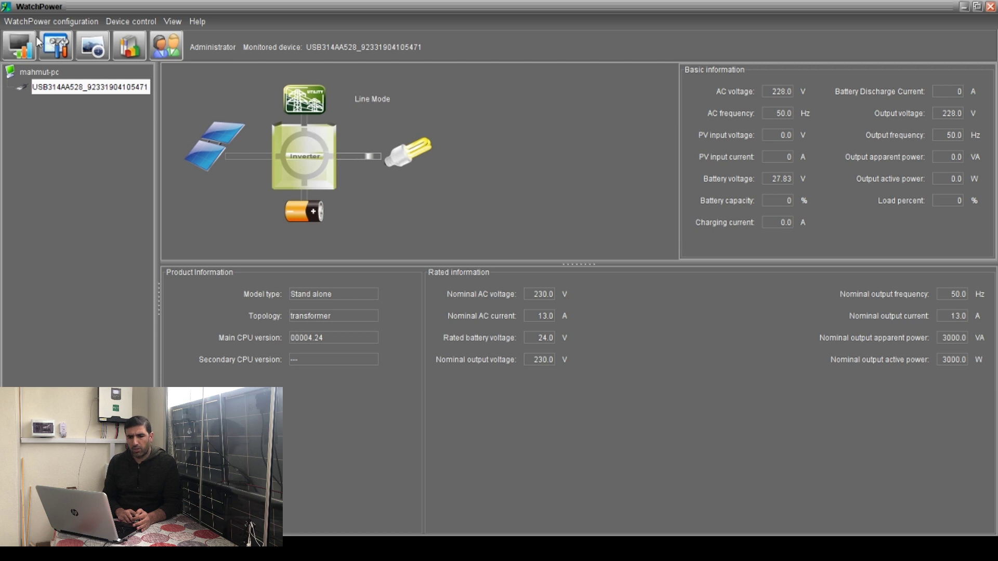
{"action": "left_click", "coordinate": [51, 24]}
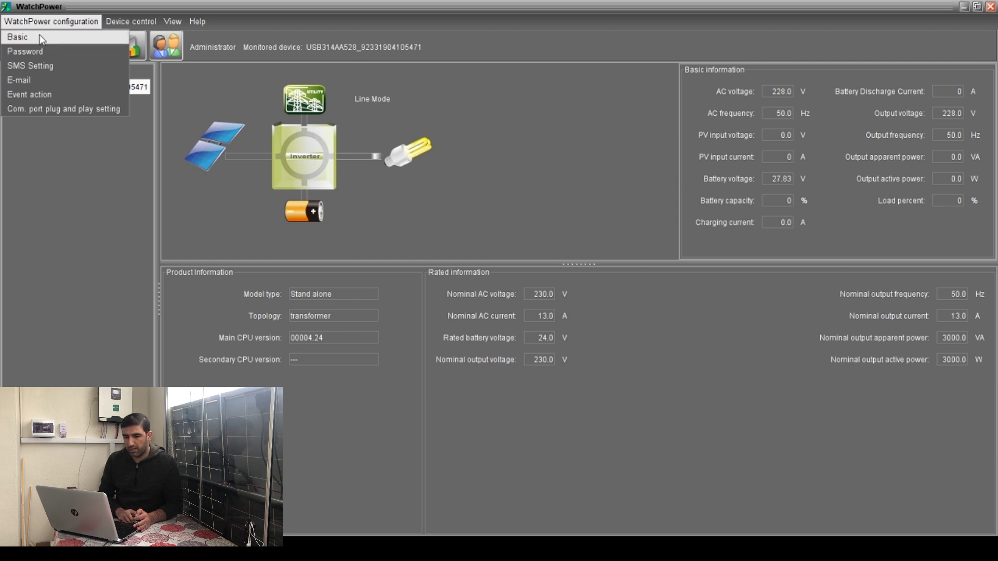
{"action": "left_click", "coordinate": [39, 36]}
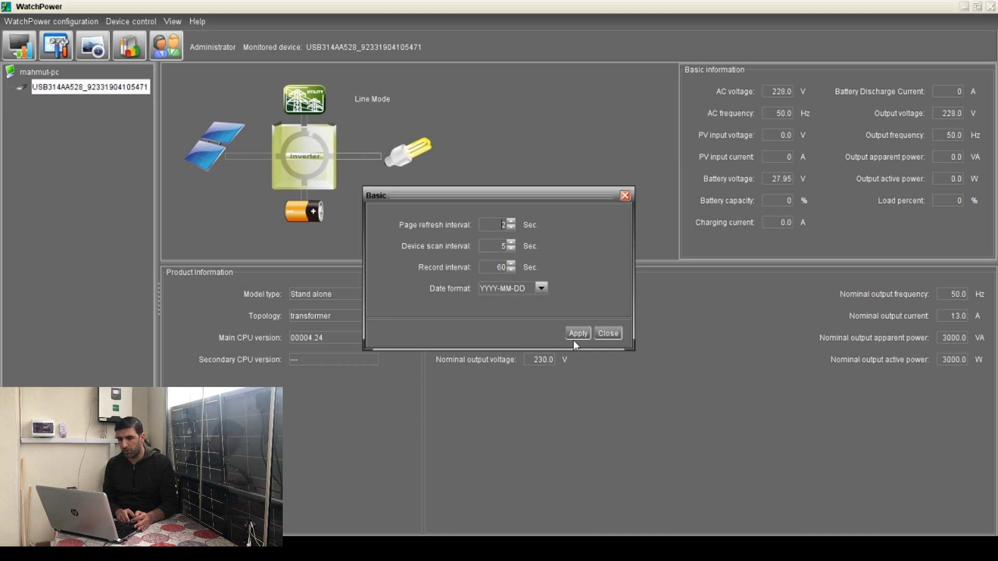
{"action": "left_click", "coordinate": [606, 332]}
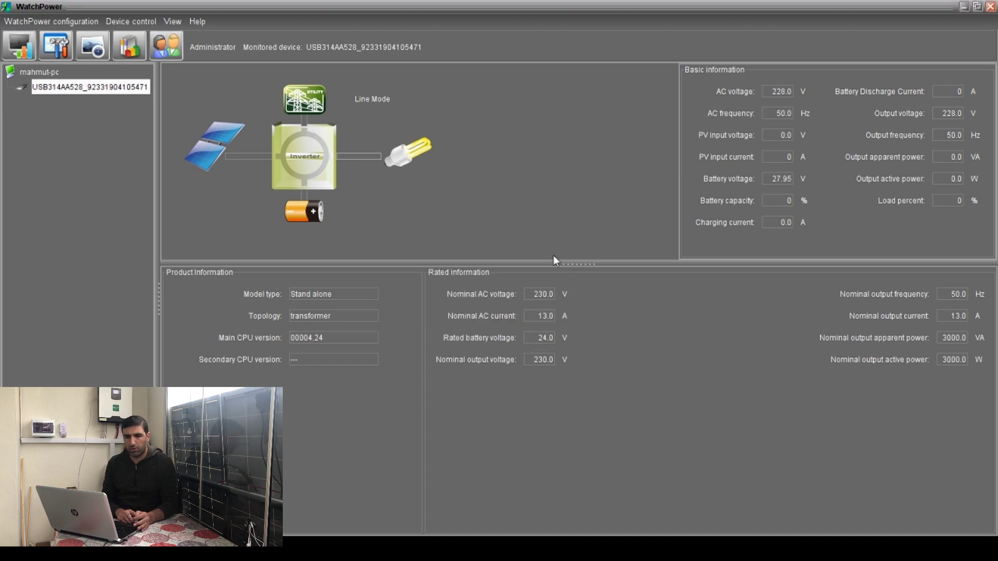
Step: Open the password change form to view its old, new and confirm fields, and close it without entering anything
{"action": "left_click", "coordinate": [48, 24]}
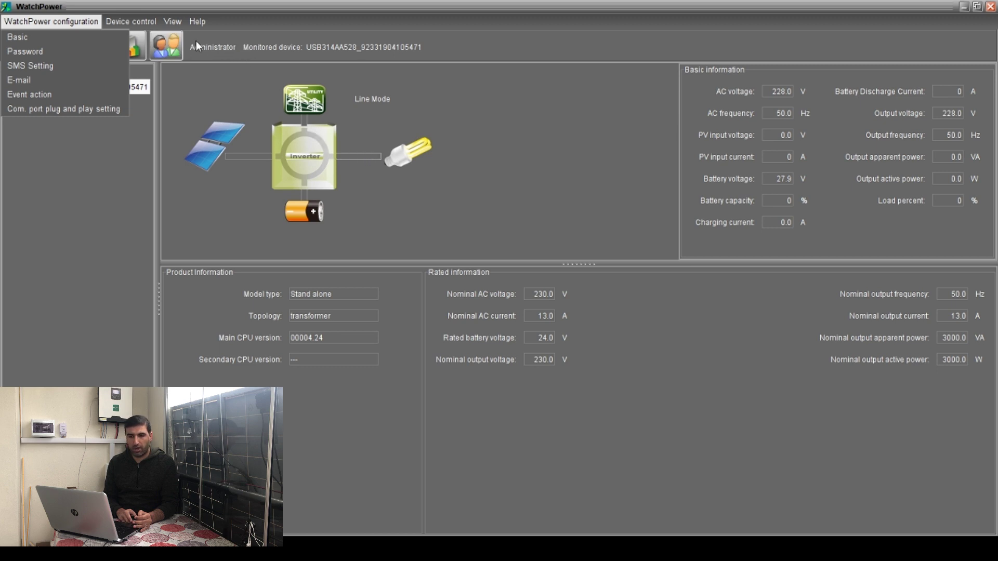
{"action": "left_click", "coordinate": [172, 22]}
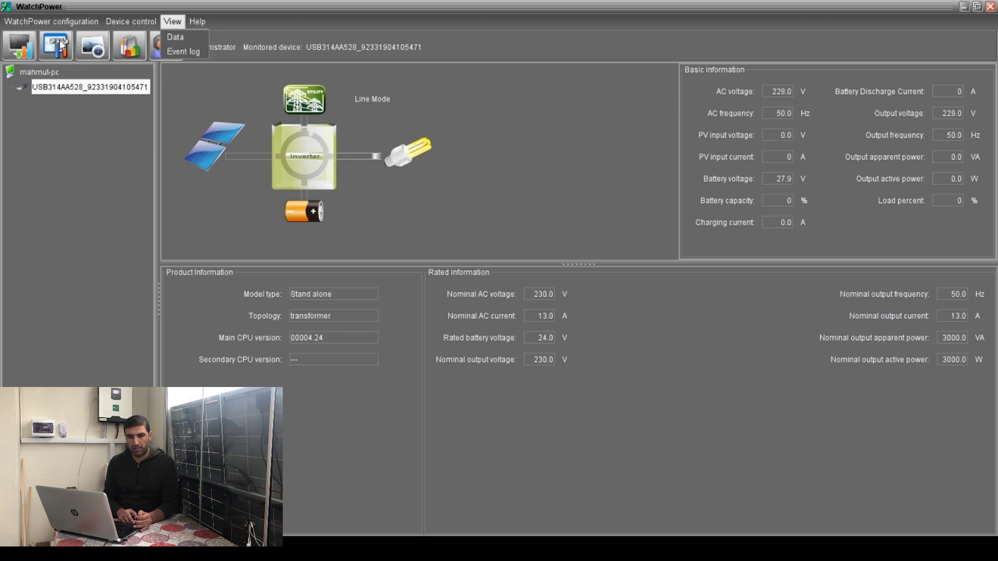
{"action": "mouse_move", "coordinate": [52, 22]}
{"action": "left_click", "coordinate": [26, 52]}
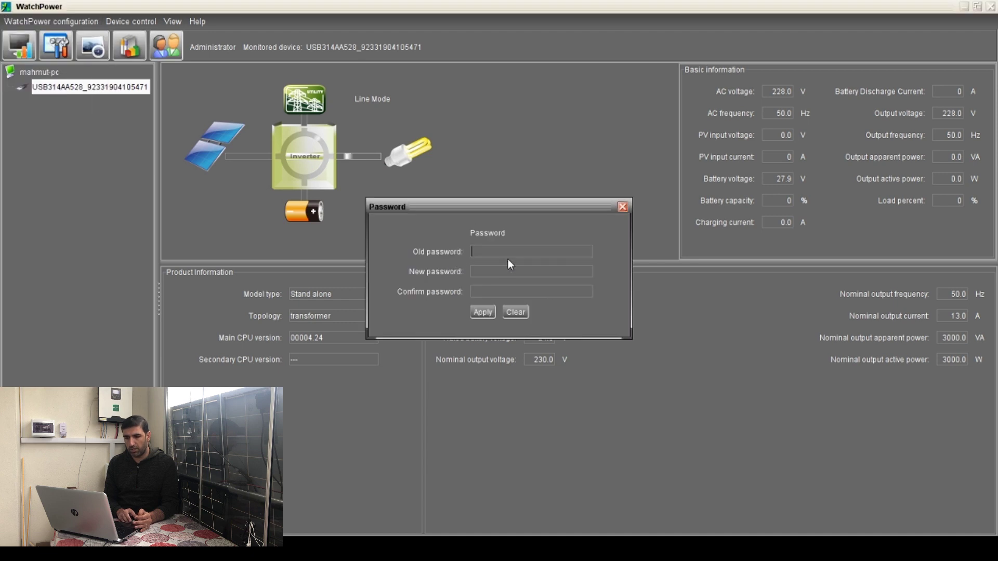
{"action": "left_click", "coordinate": [487, 249]}
{"action": "left_click", "coordinate": [623, 207]}
Step: Review the SMS settings, including the available com. port options, and close them without changes
{"action": "left_click", "coordinate": [28, 23]}
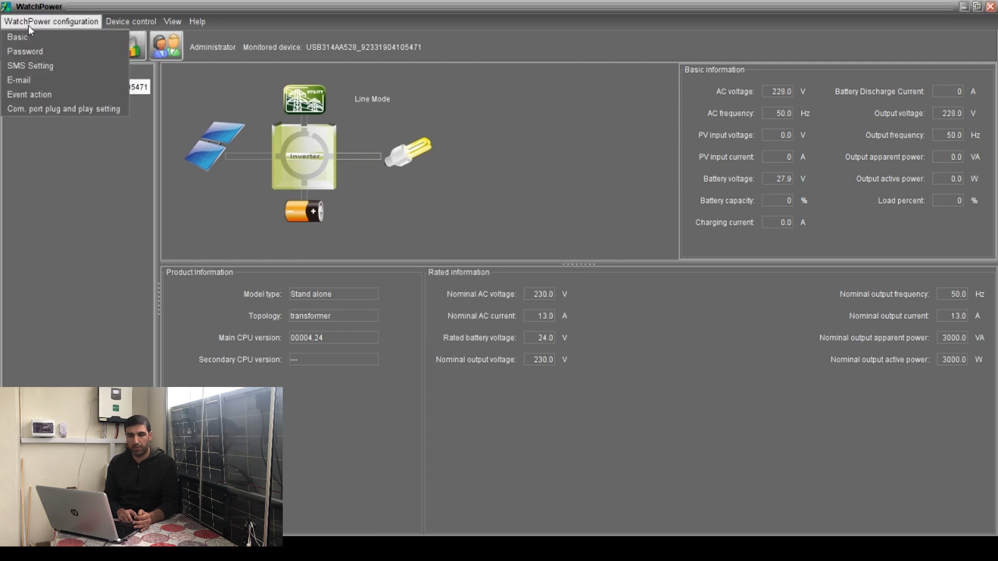
{"action": "left_click", "coordinate": [36, 66]}
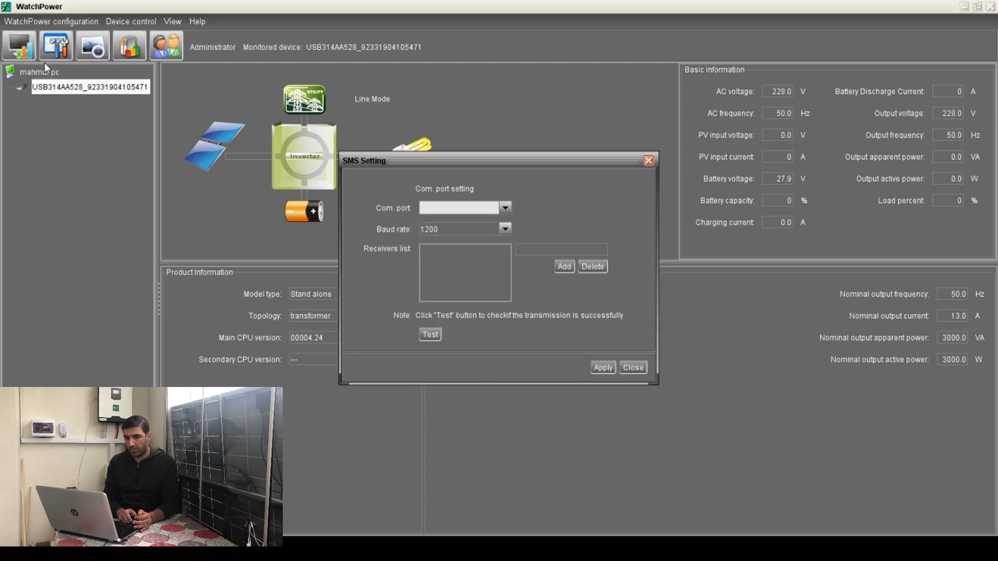
{"action": "left_click", "coordinate": [507, 209]}
{"action": "left_click", "coordinate": [506, 209]}
{"action": "left_click", "coordinate": [649, 161]}
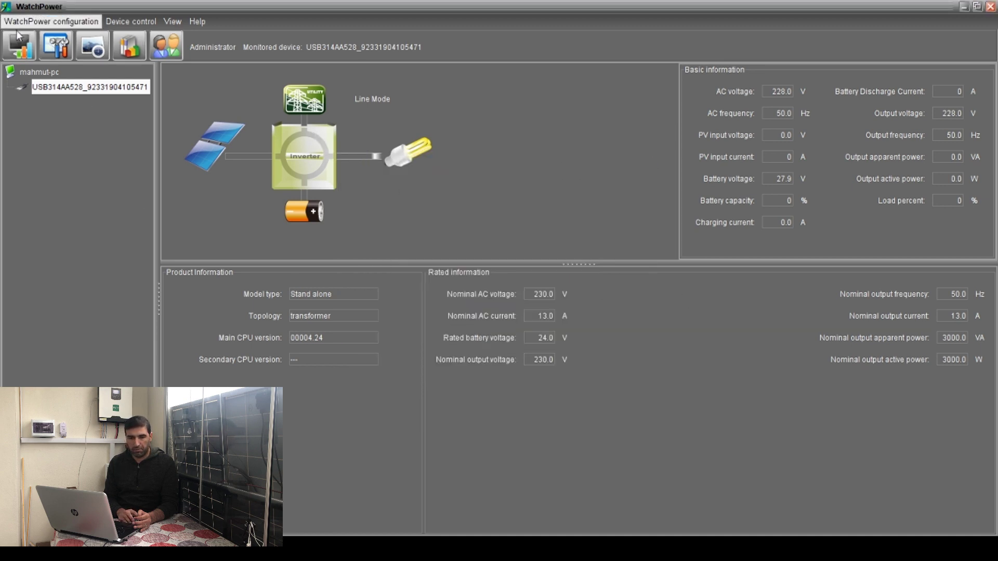
Step: Review the e-mail notification settings, including the SMTP server and receivers list, and close them without changes
{"action": "left_click", "coordinate": [15, 52]}
{"action": "left_click", "coordinate": [625, 196]}
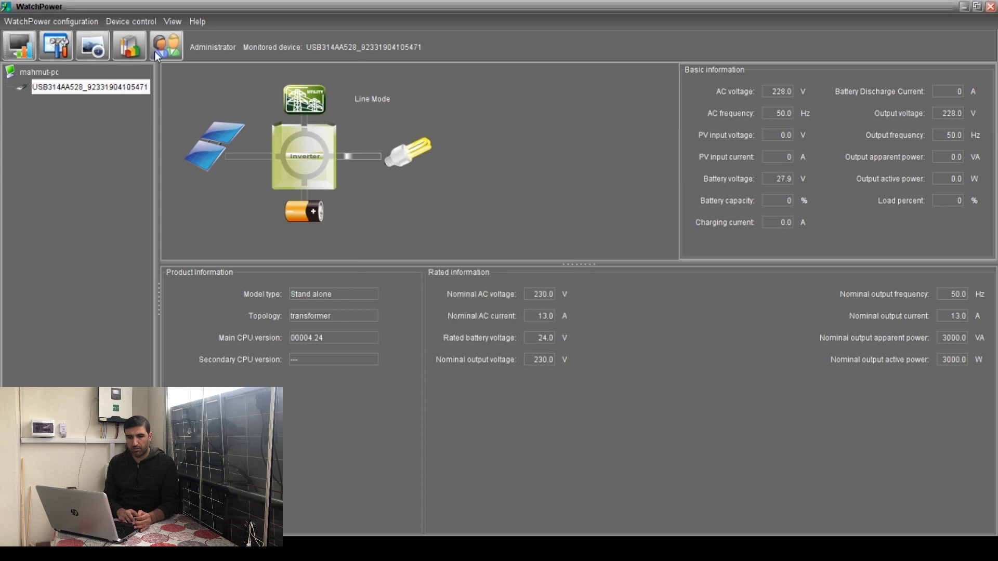
{"action": "left_click", "coordinate": [45, 23]}
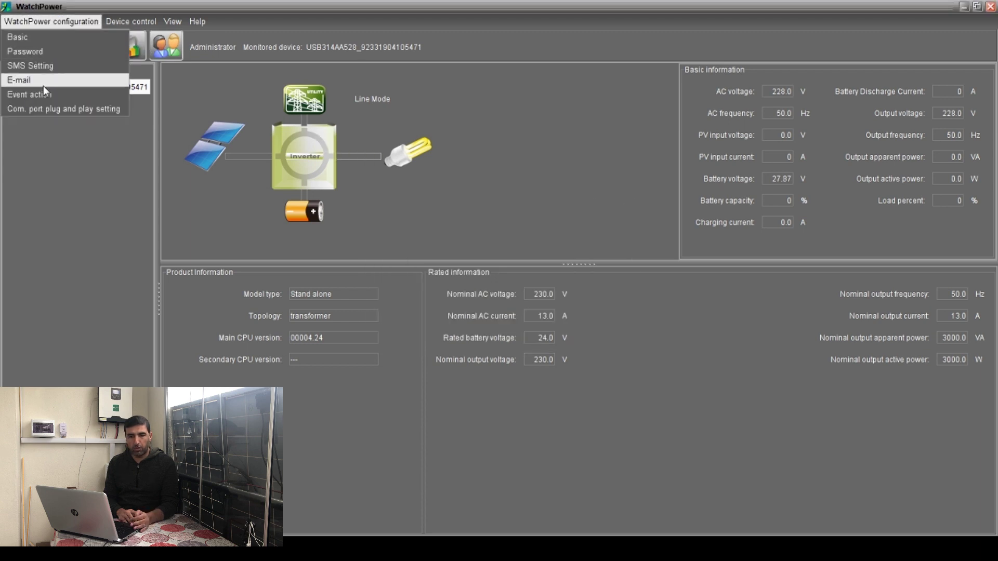
{"action": "left_click", "coordinate": [21, 81]}
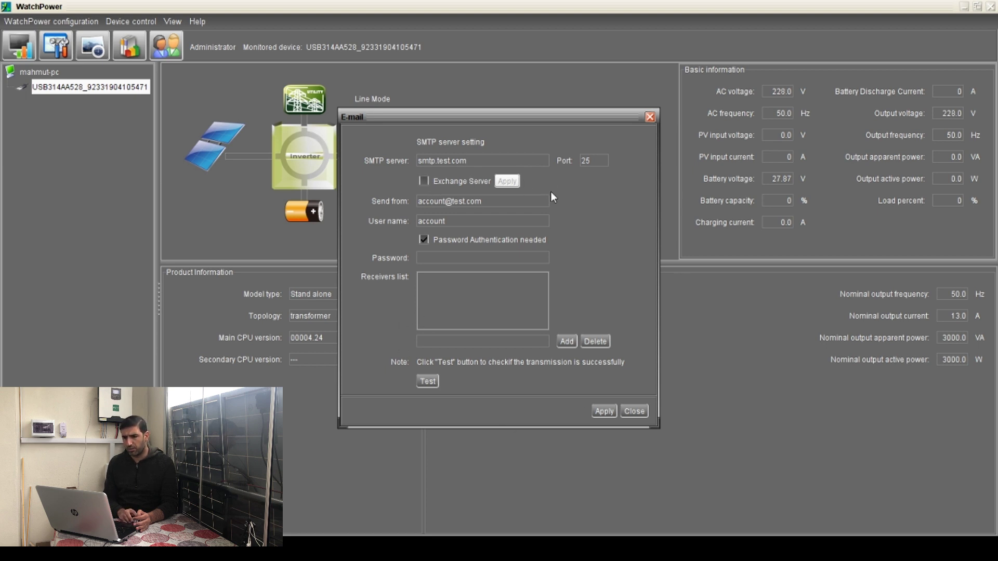
{"action": "left_click", "coordinate": [653, 120]}
Step: Examine the full event action list of faults, warnings and messages, and close it without changes
{"action": "left_click", "coordinate": [51, 21]}
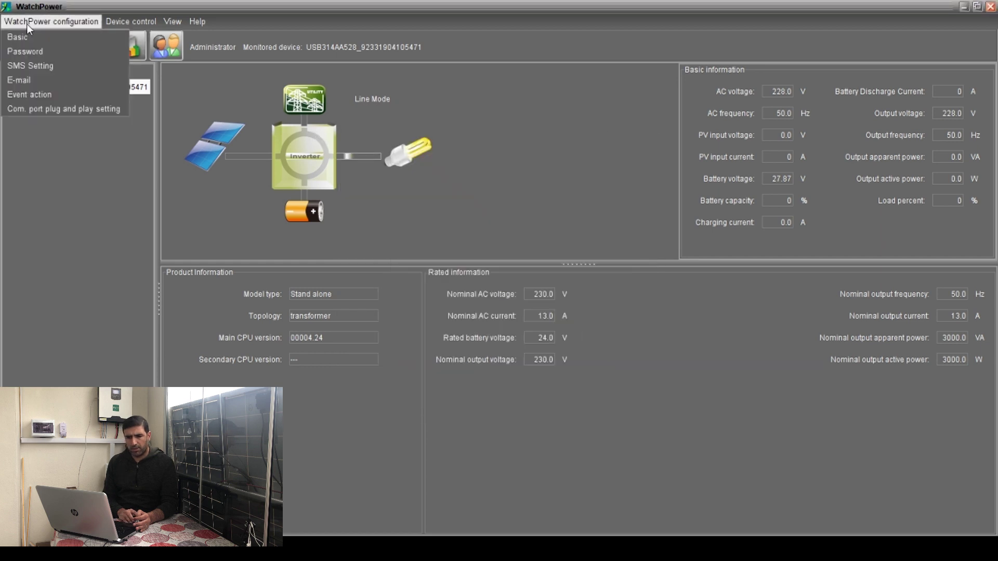
{"action": "left_click", "coordinate": [41, 95]}
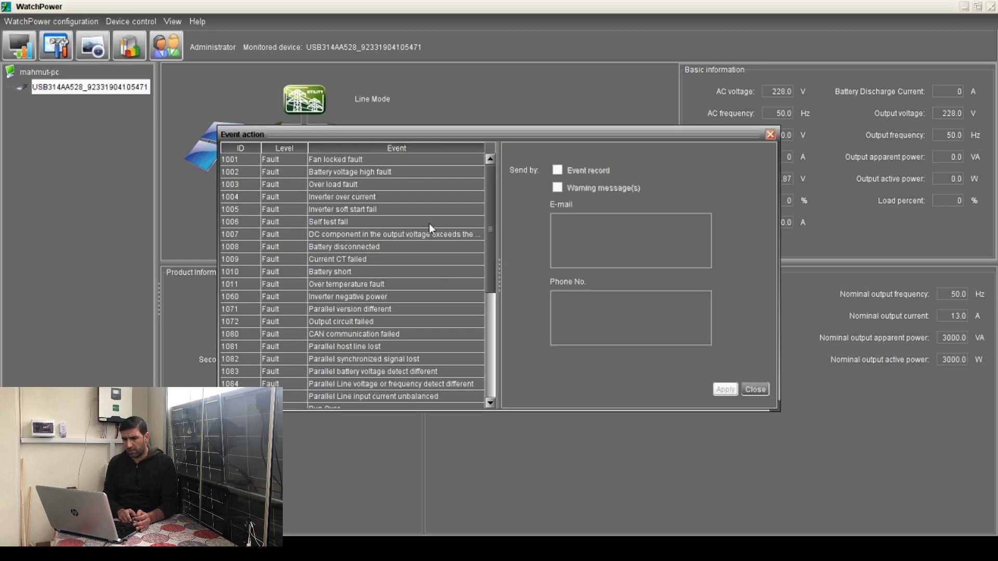
{"action": "left_click_drag", "start_coordinate": [494, 211], "coordinate": [338, 167]}
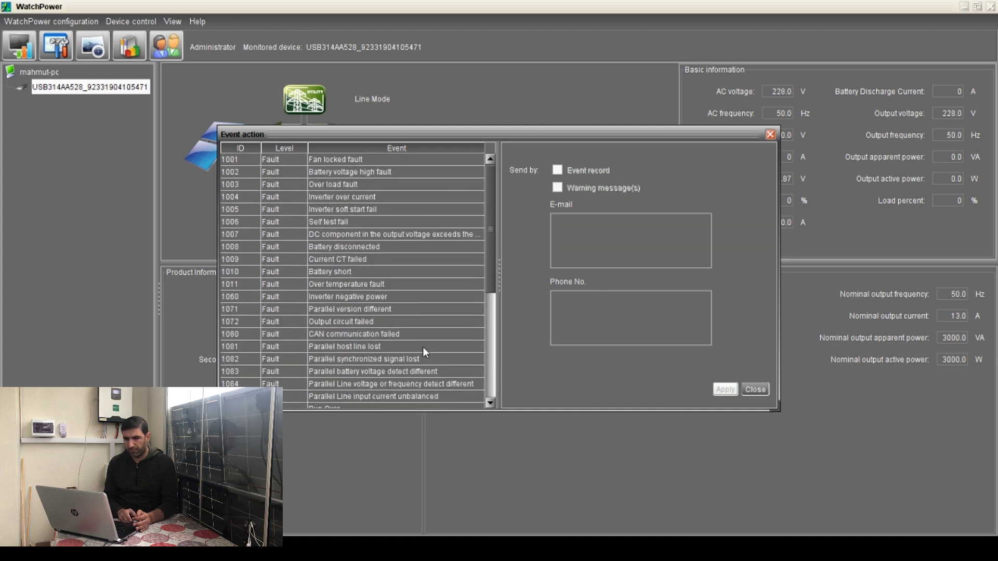
{"action": "left_click_drag", "start_coordinate": [493, 184], "coordinate": [490, 292]}
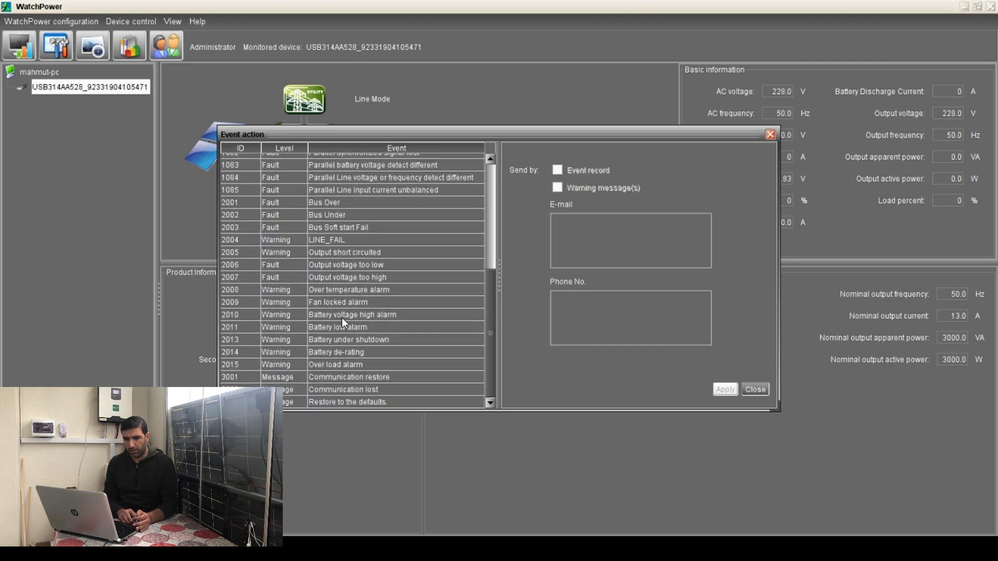
{"action": "scroll", "coordinate": [346, 330], "scroll_direction": "up", "scroll_amount": 6}
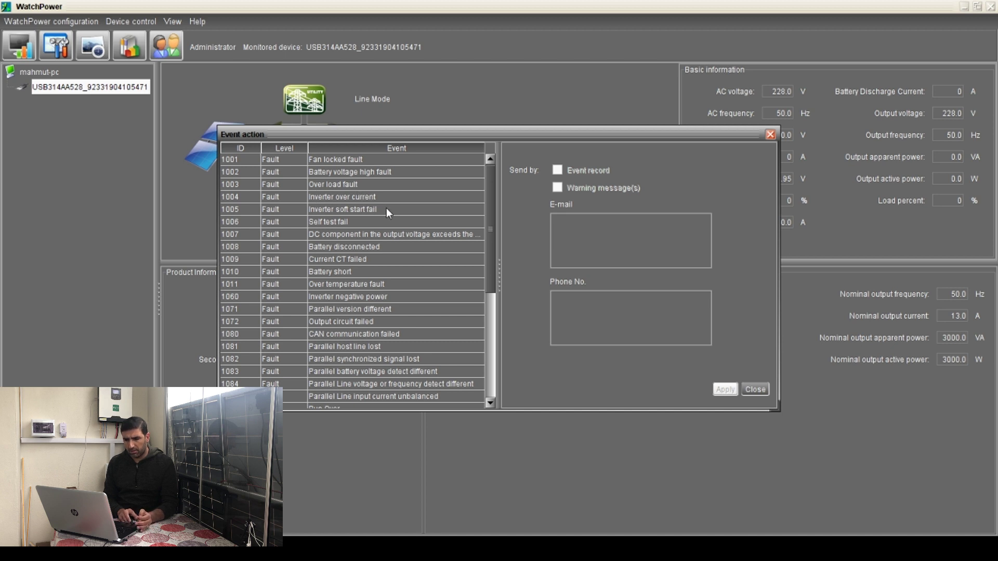
{"action": "left_click_drag", "start_coordinate": [486, 230], "coordinate": [482, 354]}
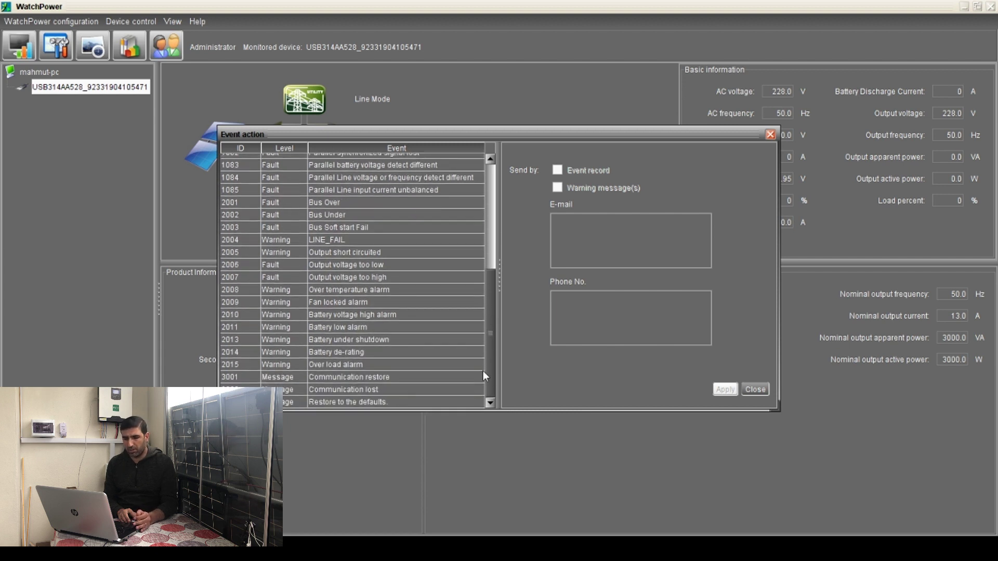
{"action": "left_click_drag", "start_coordinate": [482, 371], "coordinate": [481, 191]}
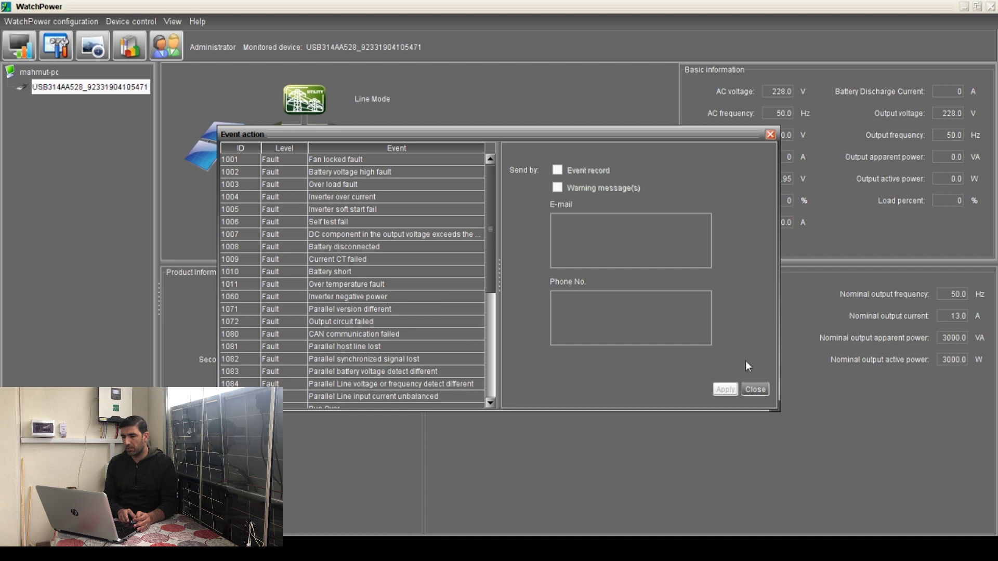
{"action": "left_click", "coordinate": [770, 135]}
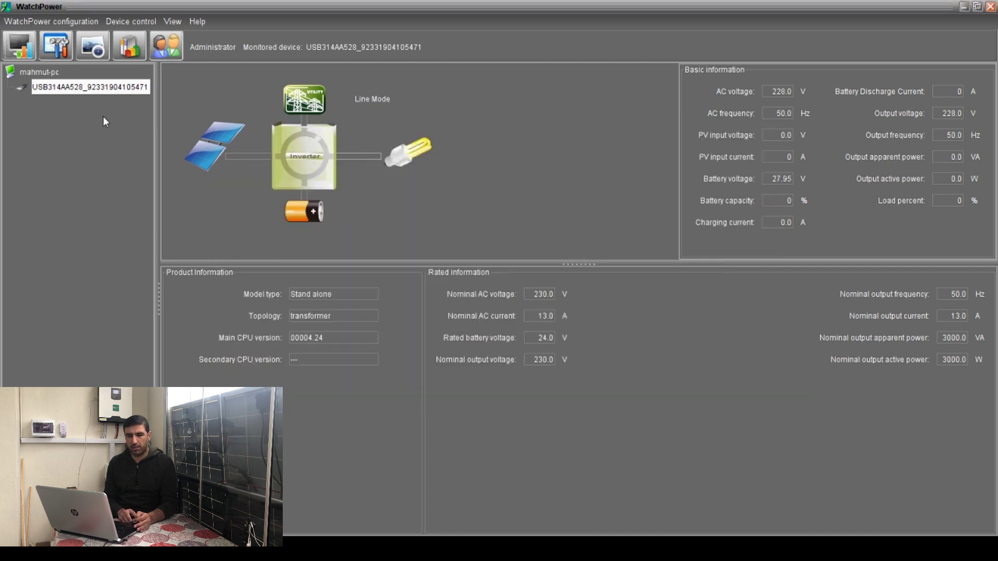
Step: Open the com. port plug and play setting, refresh its port list and close it
{"action": "left_click", "coordinate": [25, 50]}
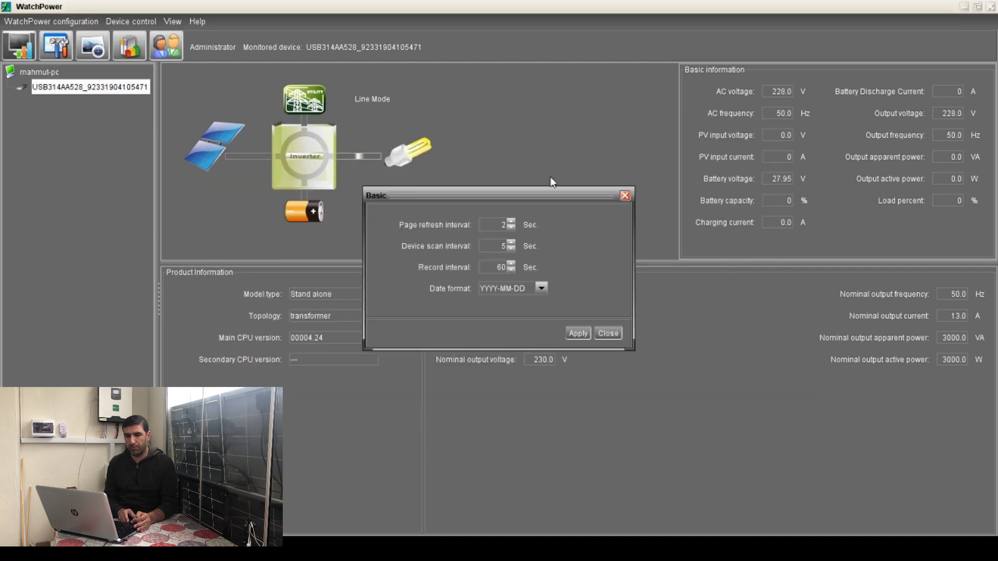
{"action": "left_click", "coordinate": [626, 196]}
{"action": "left_click", "coordinate": [77, 24]}
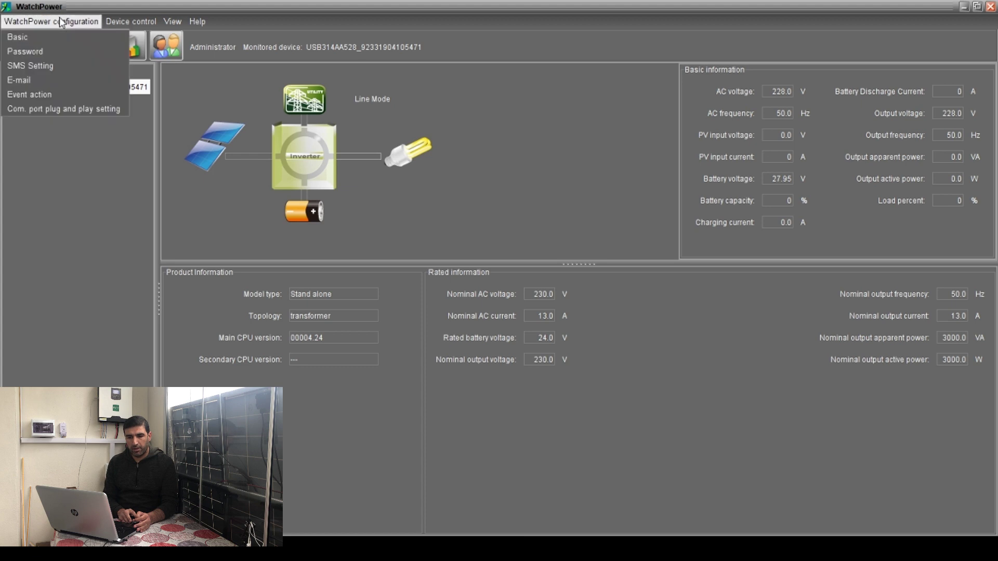
{"action": "left_click", "coordinate": [67, 111]}
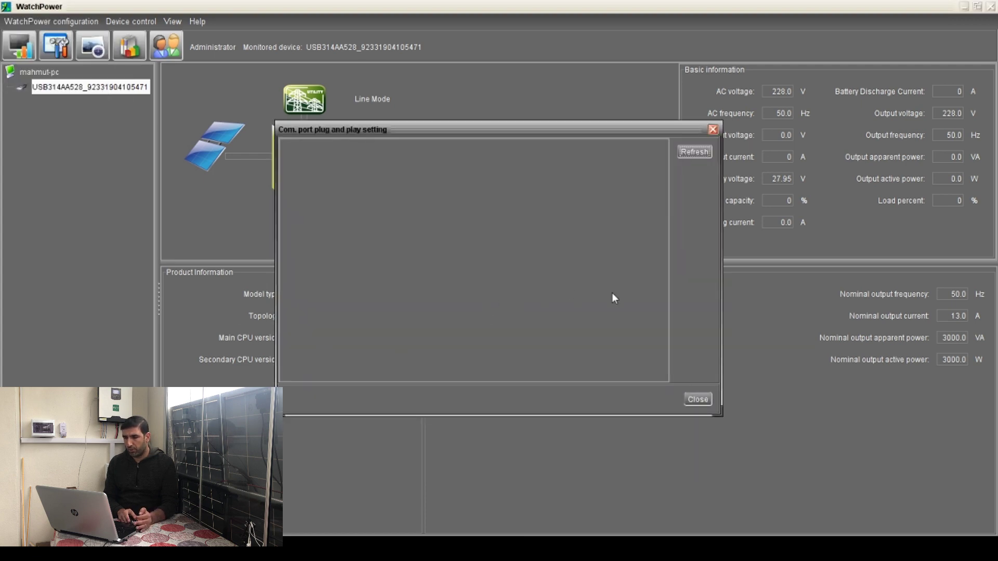
{"action": "left_click", "coordinate": [701, 156]}
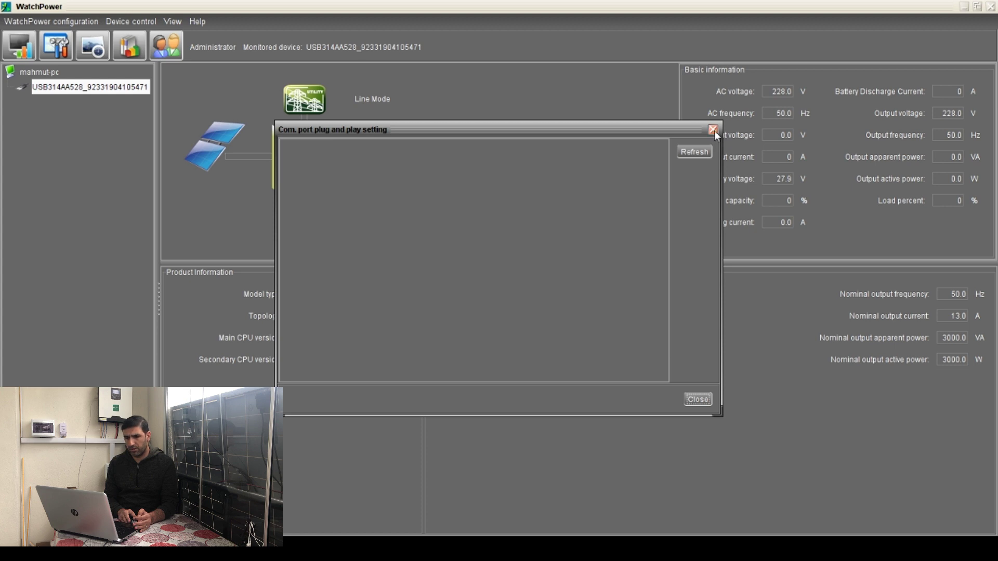
{"action": "left_click", "coordinate": [713, 130]}
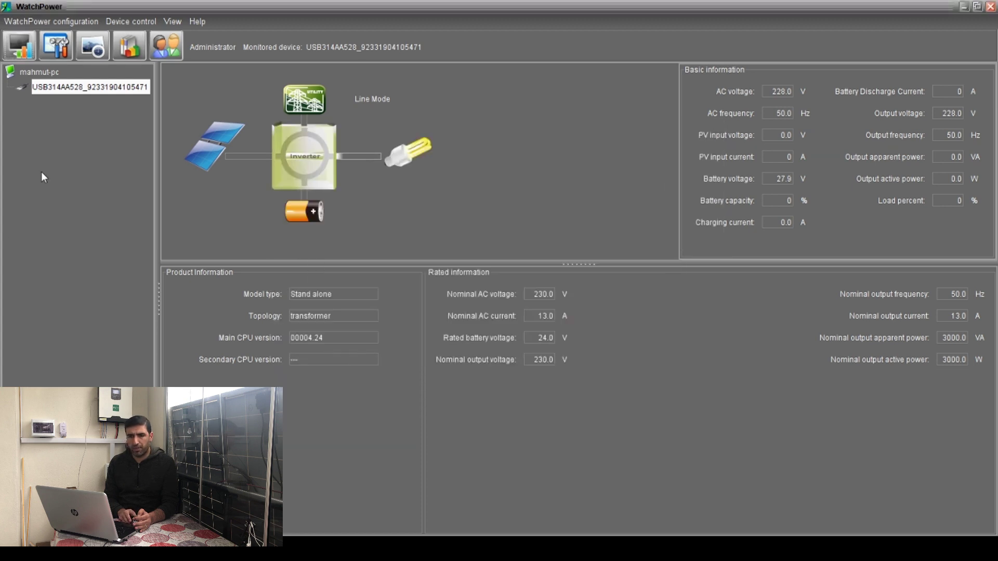
Step: Review the inverter's parameter settings, such as source priorities, battery type and charging currents, and close them without changes
{"action": "left_click", "coordinate": [141, 23]}
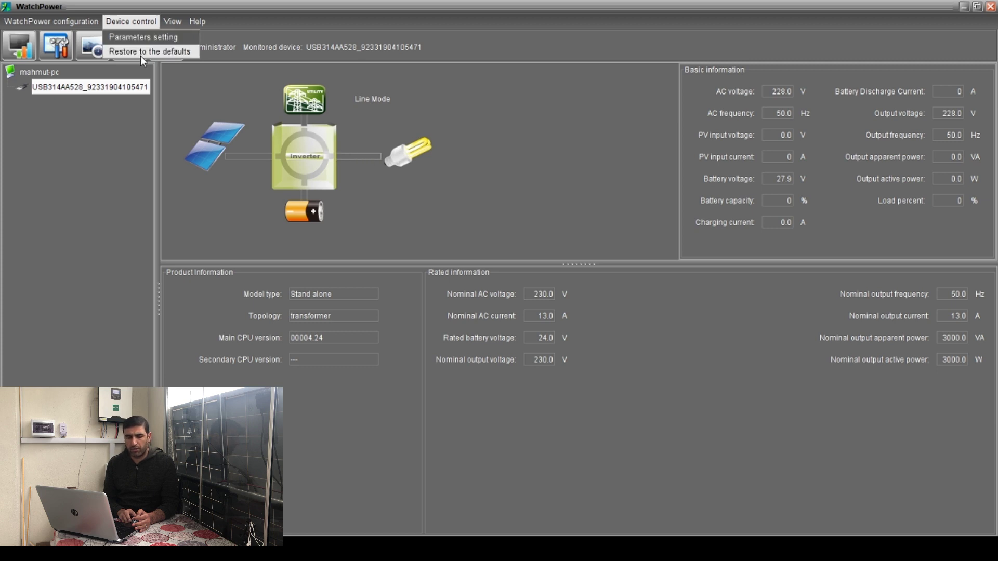
{"action": "left_click", "coordinate": [162, 39]}
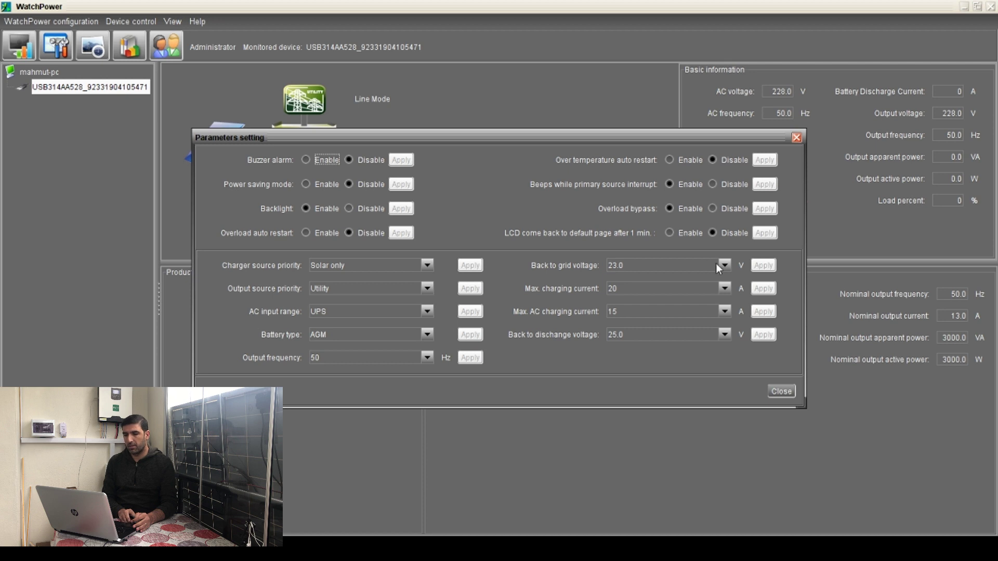
{"action": "left_click", "coordinate": [796, 138]}
Step: Open the recorded data view and load the inverter's datasheet records for 2020-04-03
{"action": "left_click", "coordinate": [174, 22]}
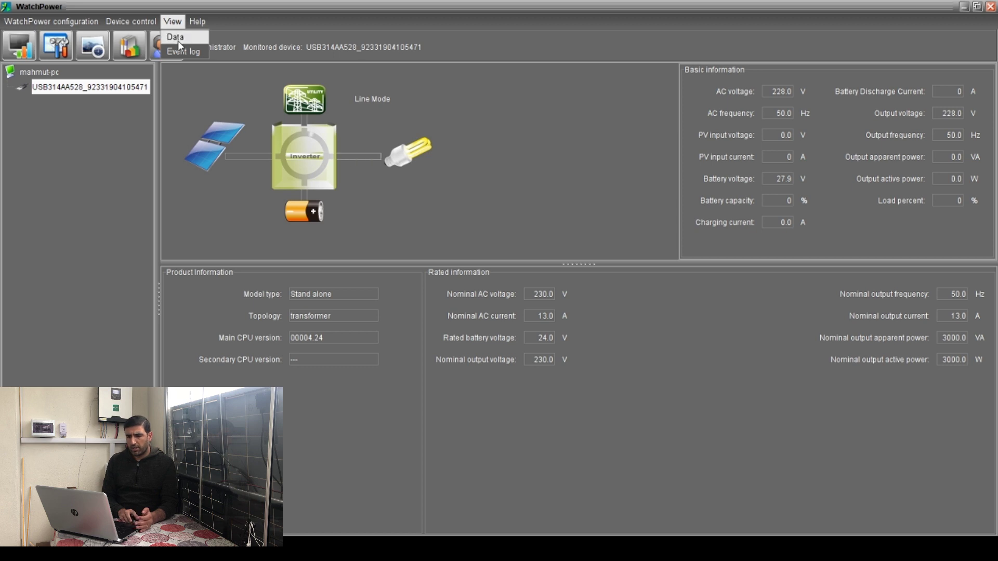
{"action": "left_click", "coordinate": [178, 40]}
{"action": "left_click", "coordinate": [702, 125]}
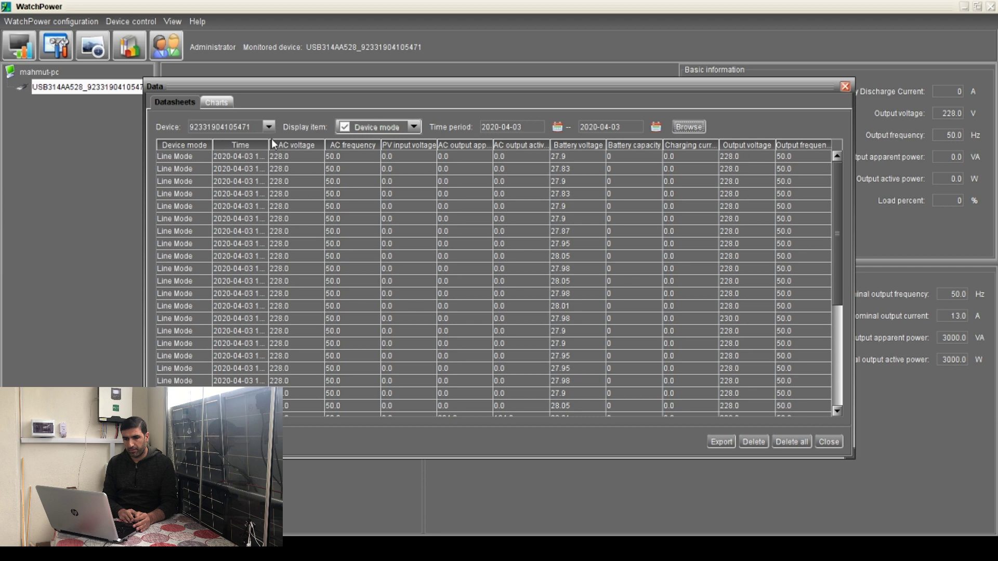
Step: Widen the AC output active power column in the datasheet and examine the logged output power and battery voltage records
{"action": "mouse_move", "coordinate": [268, 144]}
{"action": "left_mouse_down"}
{"action": "mouse_move", "coordinate": [332, 145]}
{"action": "mouse_move", "coordinate": [267, 146]}
{"action": "left_mouse_up"}
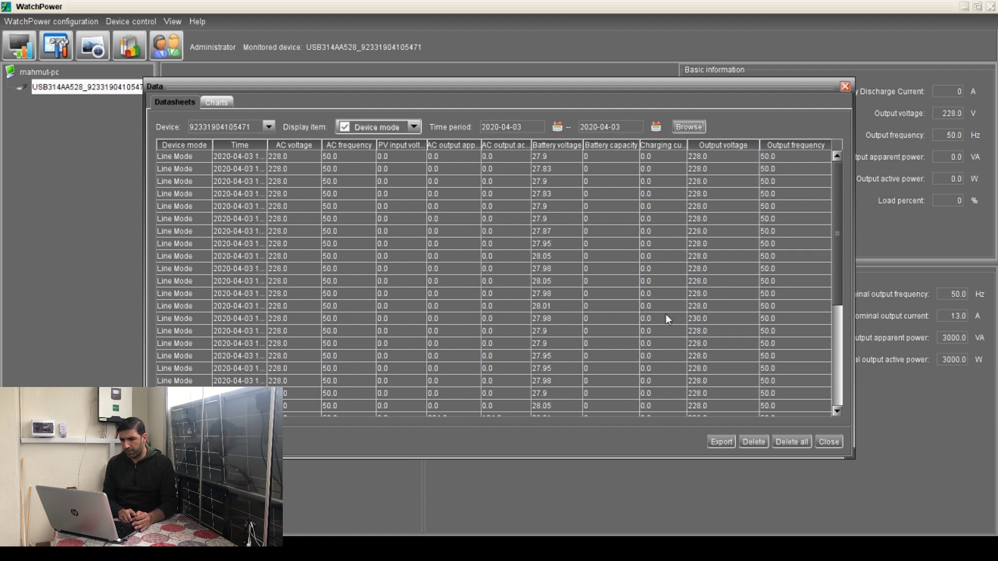
{"action": "left_click", "coordinate": [559, 182]}
{"action": "scroll", "coordinate": [559, 260], "scroll_direction": "down", "scroll_amount": 3}
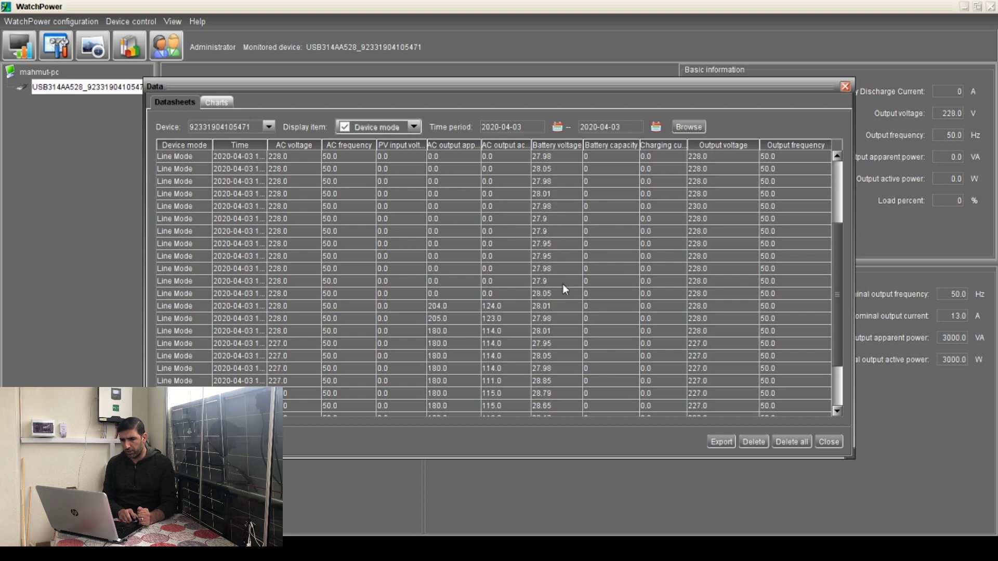
{"action": "scroll", "coordinate": [562, 208], "scroll_direction": "down", "scroll_amount": 2}
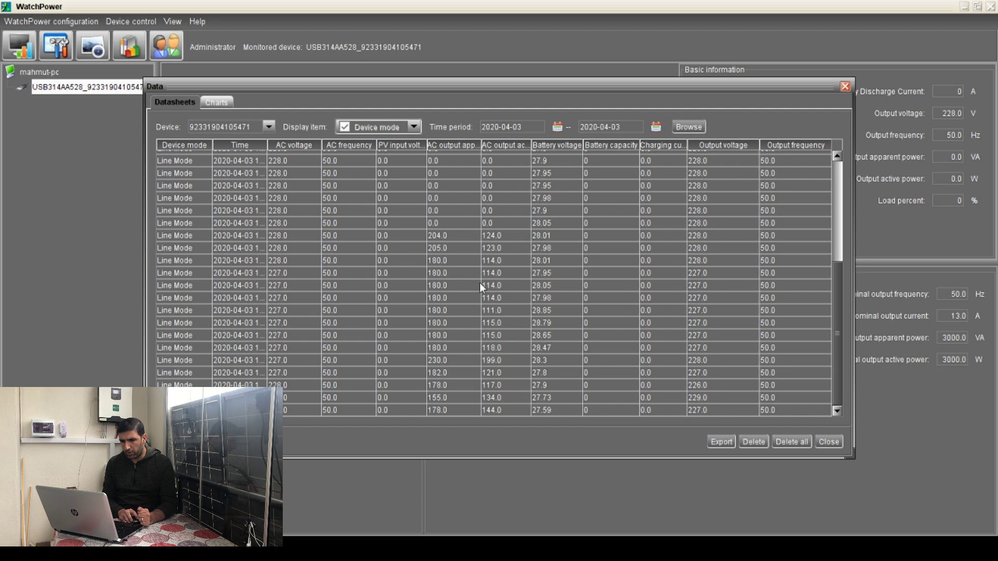
{"action": "left_click_drag", "start_coordinate": [533, 143], "coordinate": [574, 151]}
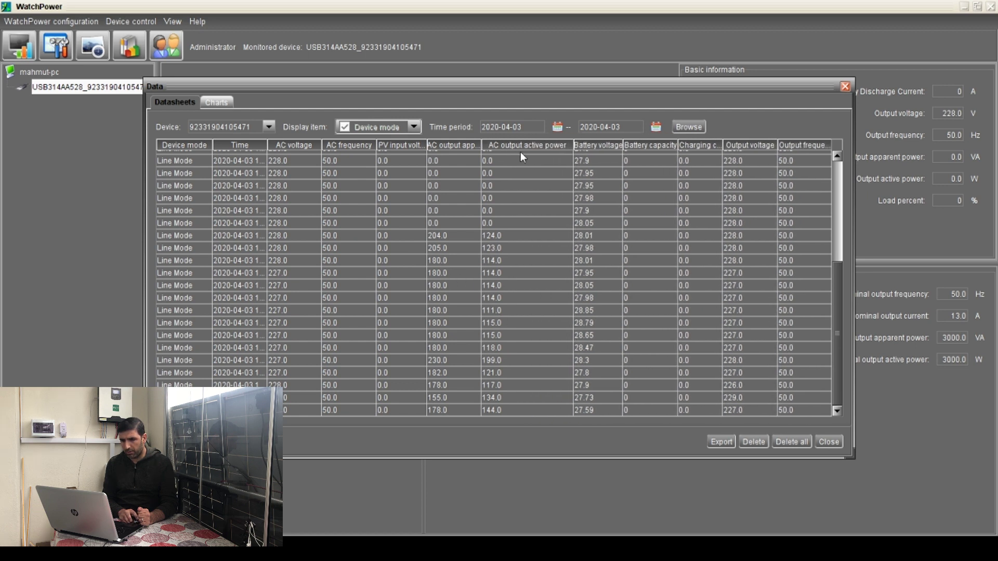
{"action": "mouse_move", "coordinate": [479, 144]}
{"action": "left_mouse_down"}
{"action": "mouse_move", "coordinate": [531, 146]}
{"action": "mouse_move", "coordinate": [478, 148]}
{"action": "left_mouse_up"}
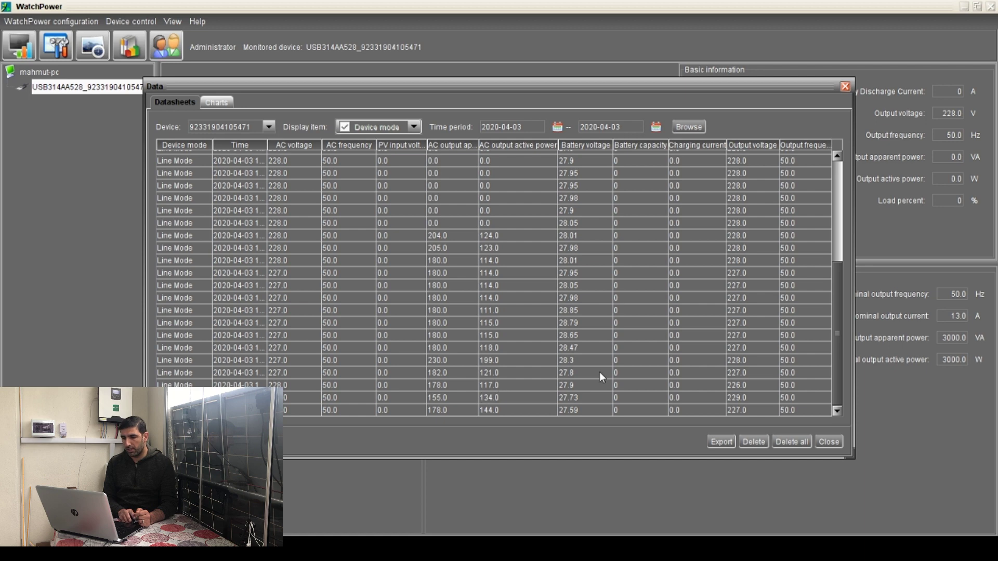
Step: Examine the logged datasheet records and the available display item and device choices
{"action": "scroll", "coordinate": [582, 333], "scroll_direction": "down", "scroll_amount": 5}
{"action": "scroll", "coordinate": [572, 234], "scroll_direction": "up", "scroll_amount": 5}
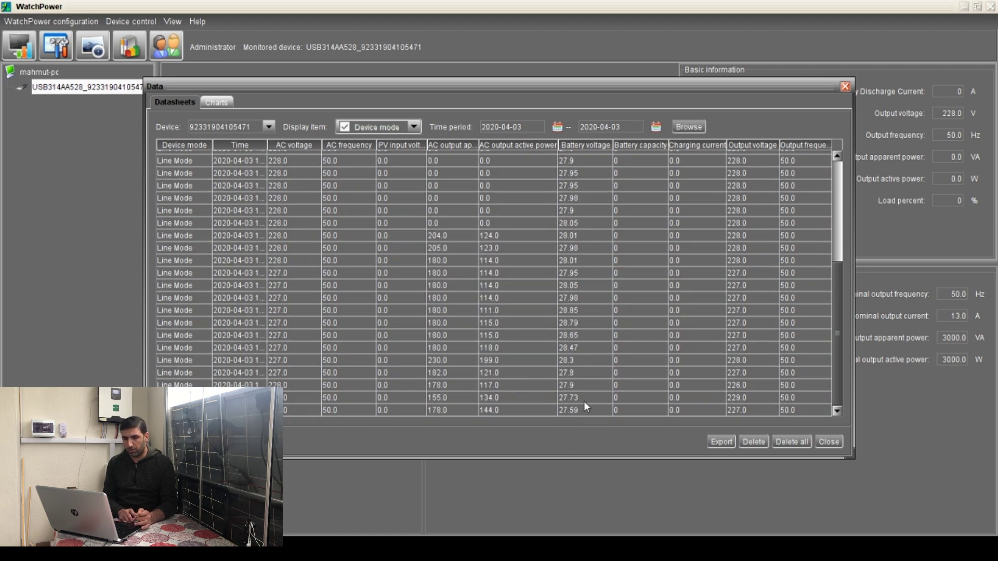
{"action": "scroll", "coordinate": [384, 307], "scroll_direction": "up", "scroll_amount": 1}
{"action": "scroll", "coordinate": [384, 306], "scroll_direction": "up", "scroll_amount": 3}
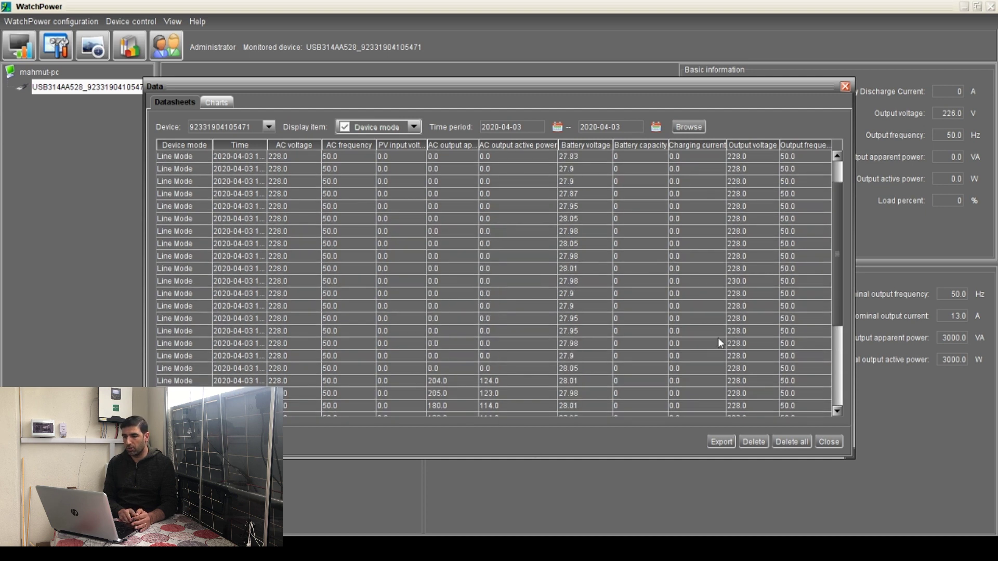
{"action": "scroll", "coordinate": [614, 343], "scroll_direction": "up", "scroll_amount": 1}
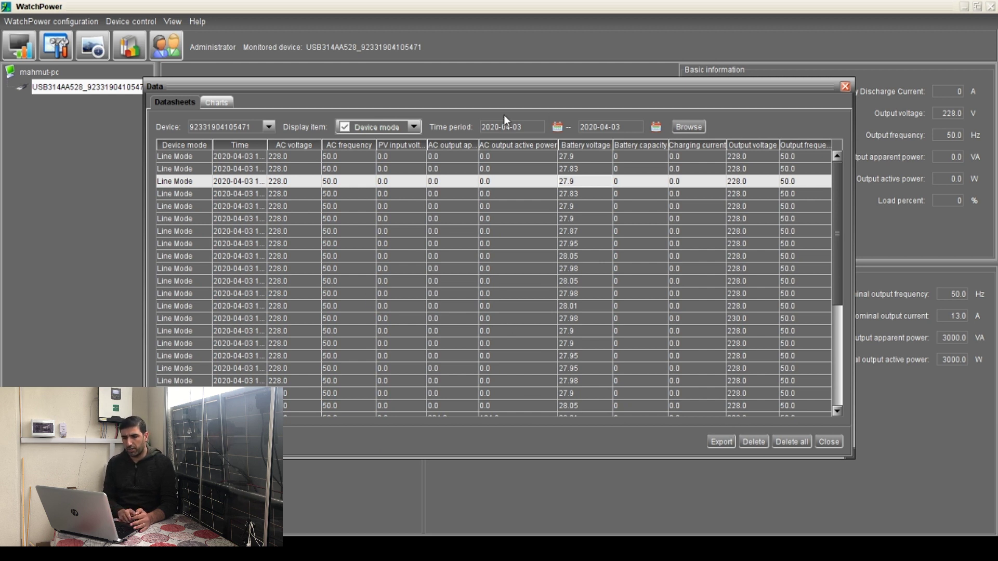
{"action": "left_click", "coordinate": [414, 127]}
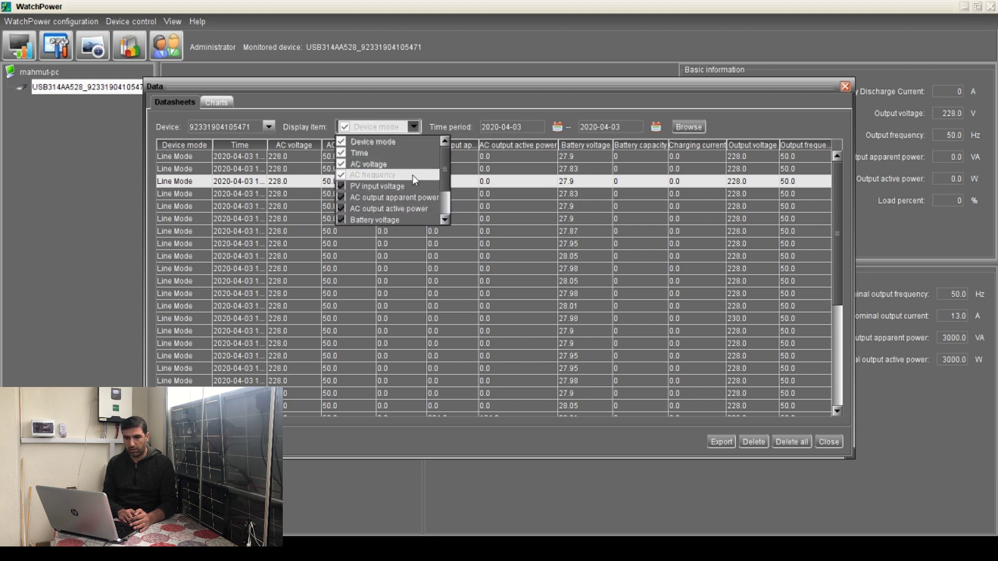
{"action": "left_click", "coordinate": [456, 103]}
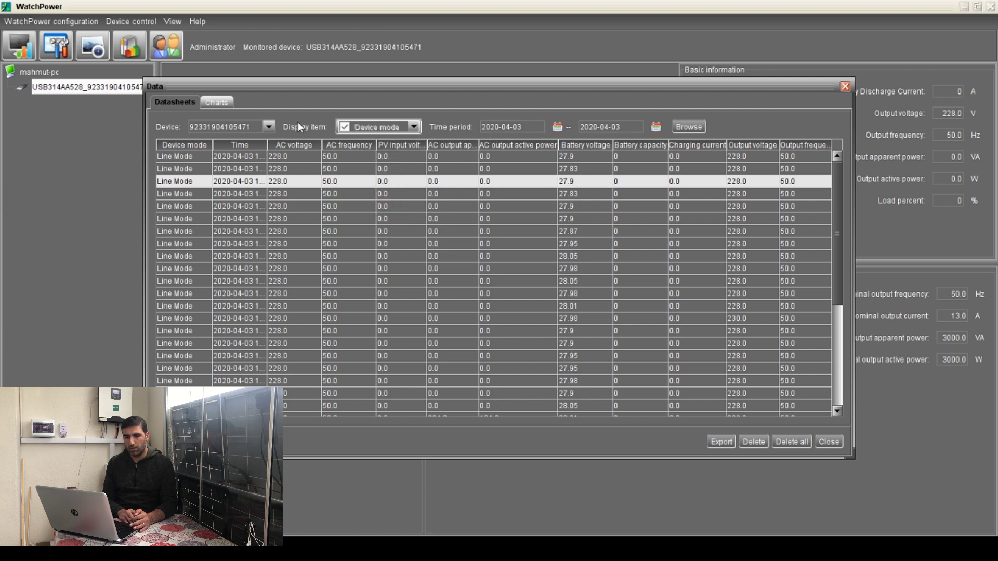
{"action": "left_click", "coordinate": [265, 126]}
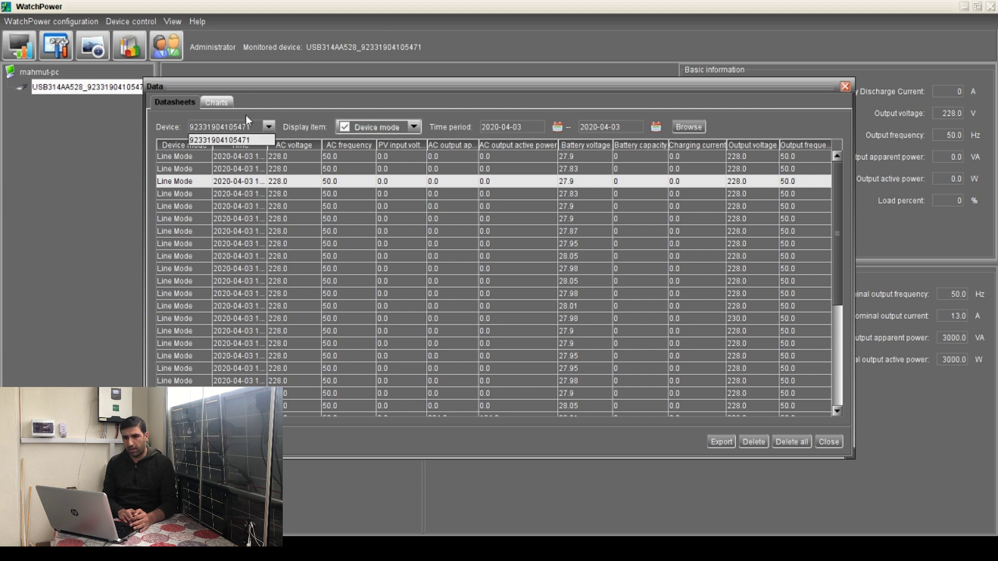
{"action": "left_click", "coordinate": [391, 100]}
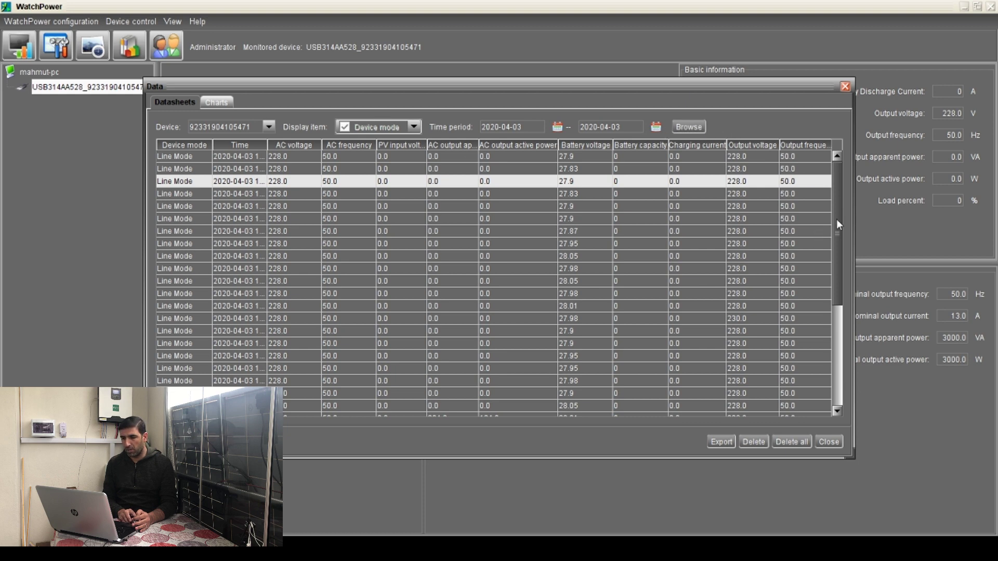
{"action": "left_click_drag", "start_coordinate": [837, 202], "coordinate": [615, 357]}
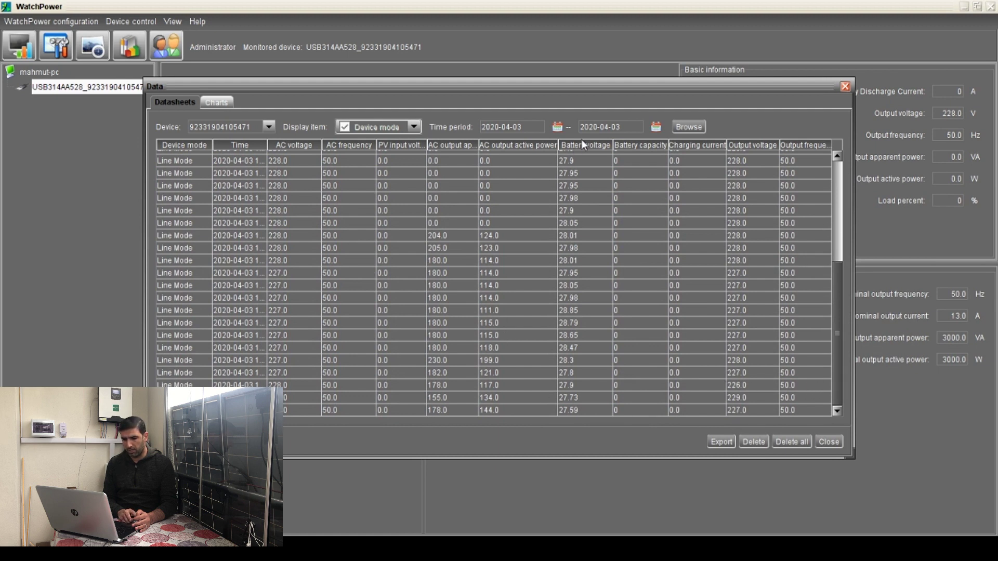
Step: Reload the 2020-04-03 records and widen the Time column to read each record's full timestamp
{"action": "left_click", "coordinate": [688, 128]}
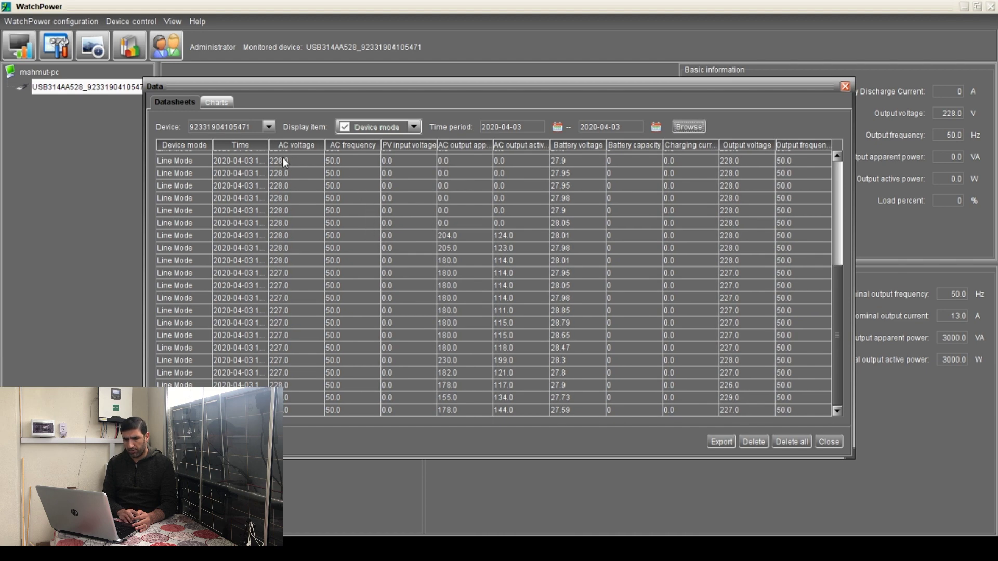
{"action": "left_click_drag", "start_coordinate": [268, 144], "coordinate": [313, 145]}
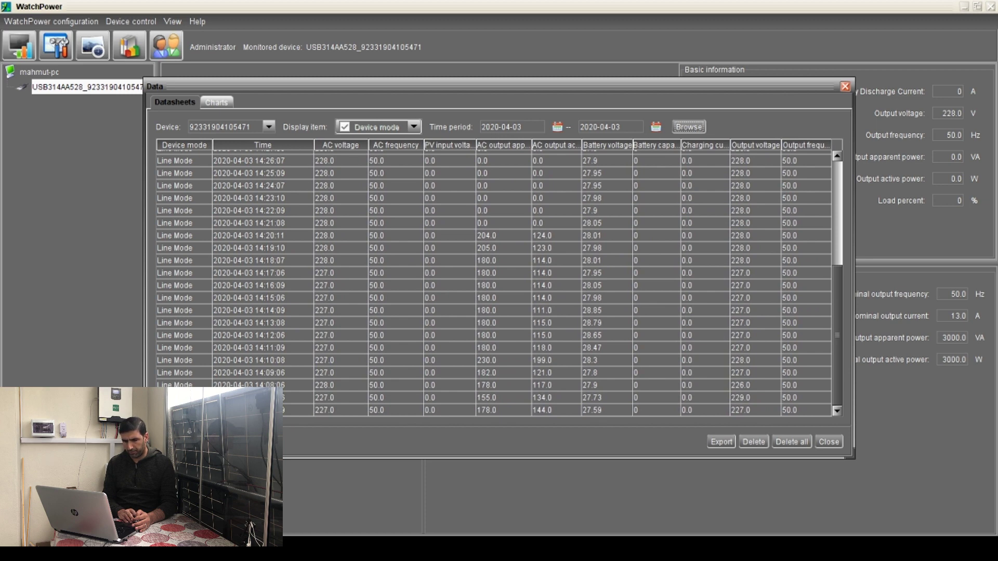
{"action": "scroll", "coordinate": [269, 211], "scroll_direction": "up", "scroll_amount": 5}
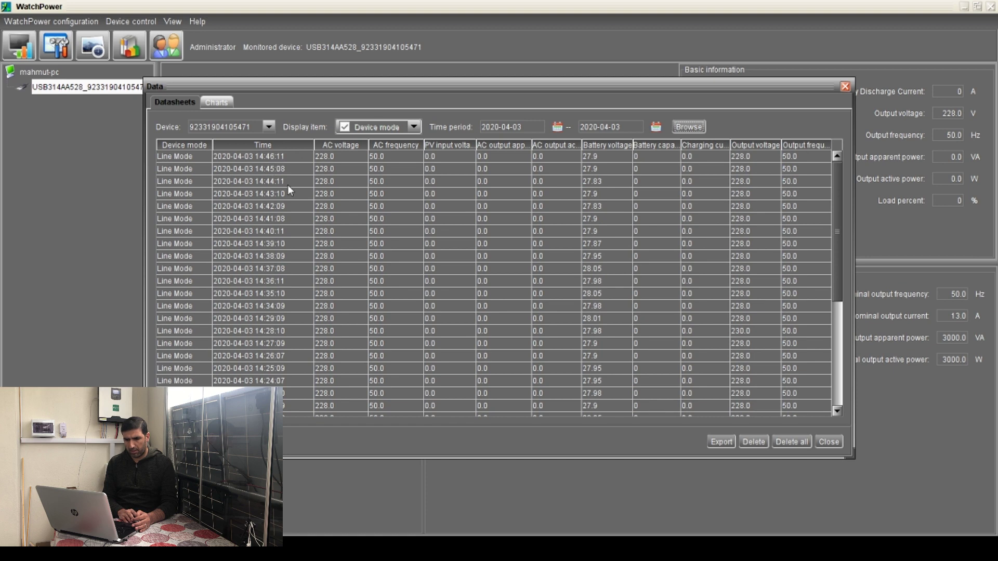
{"action": "scroll", "coordinate": [232, 314], "scroll_direction": "down", "scroll_amount": 5}
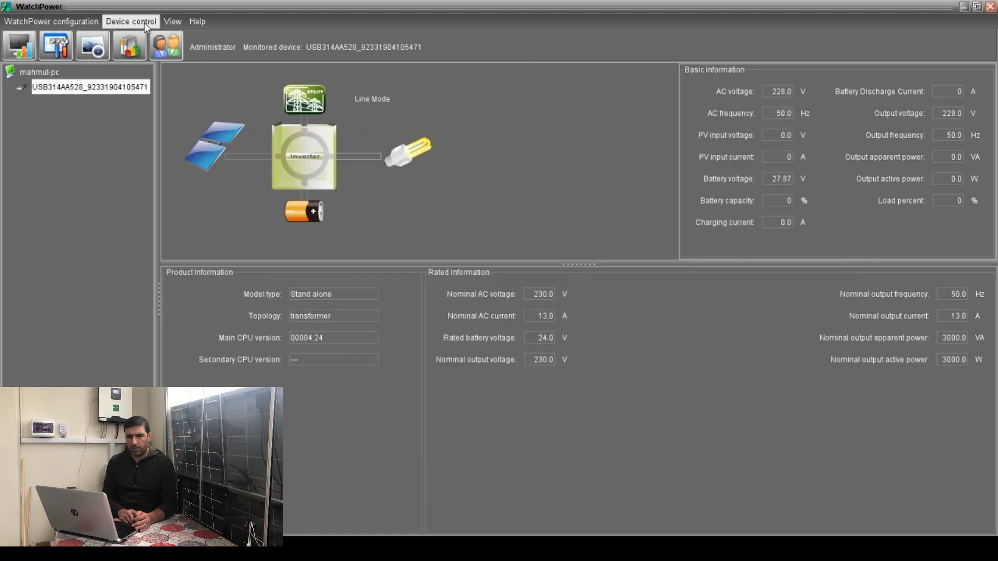
Step: Open the event log and load the inverter's events for 2020-04-03
{"action": "left_click", "coordinate": [179, 22]}
{"action": "left_click", "coordinate": [185, 52]}
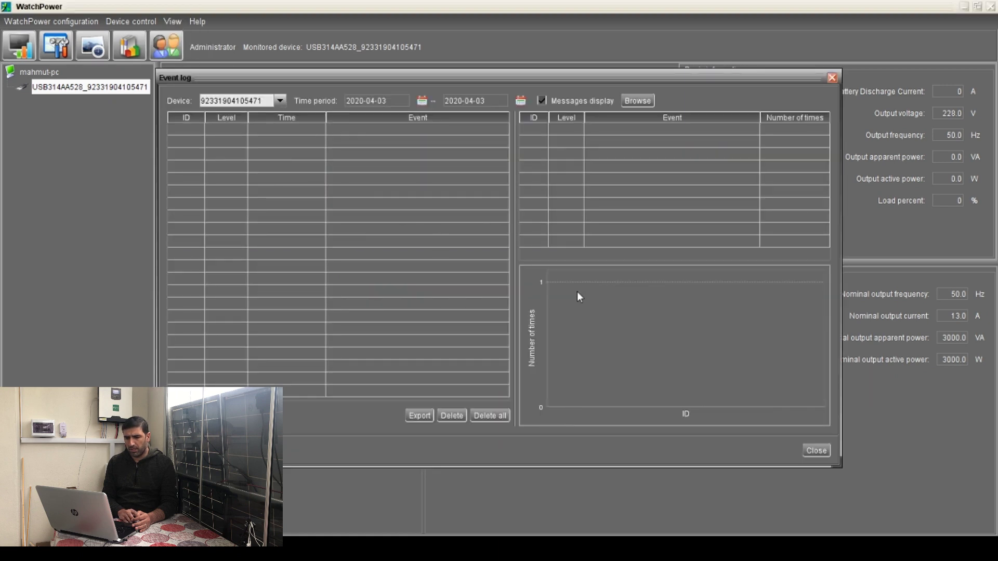
{"action": "left_click", "coordinate": [637, 101]}
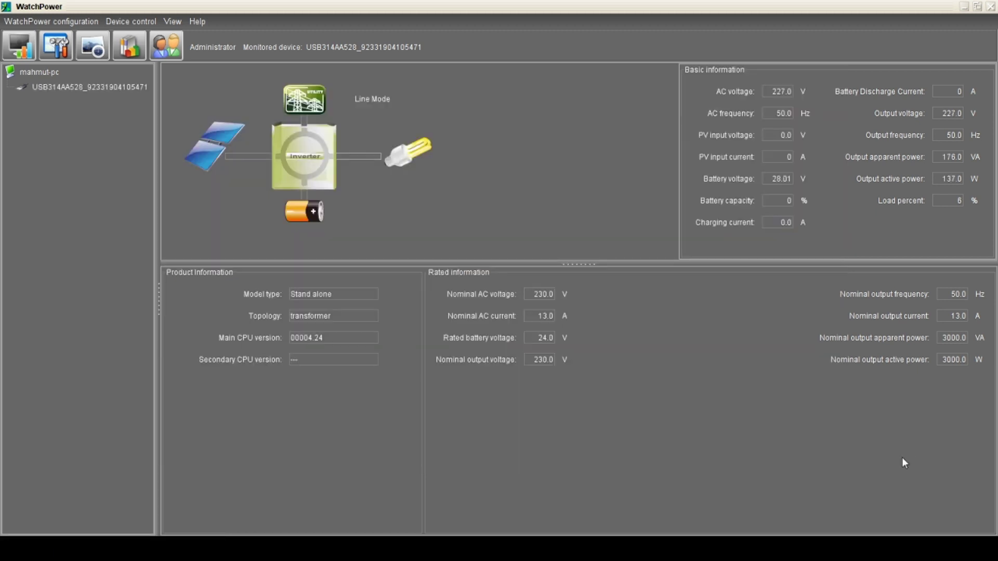
Step: Look over the view and help options, and open the basic configuration and close it without changes
{"action": "left_click", "coordinate": [172, 21]}
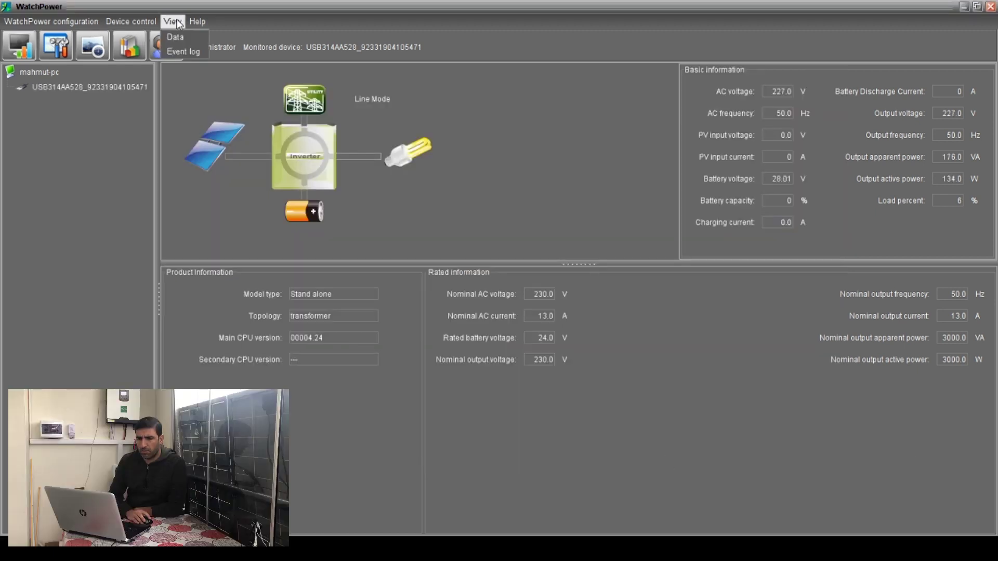
{"action": "mouse_move", "coordinate": [199, 23]}
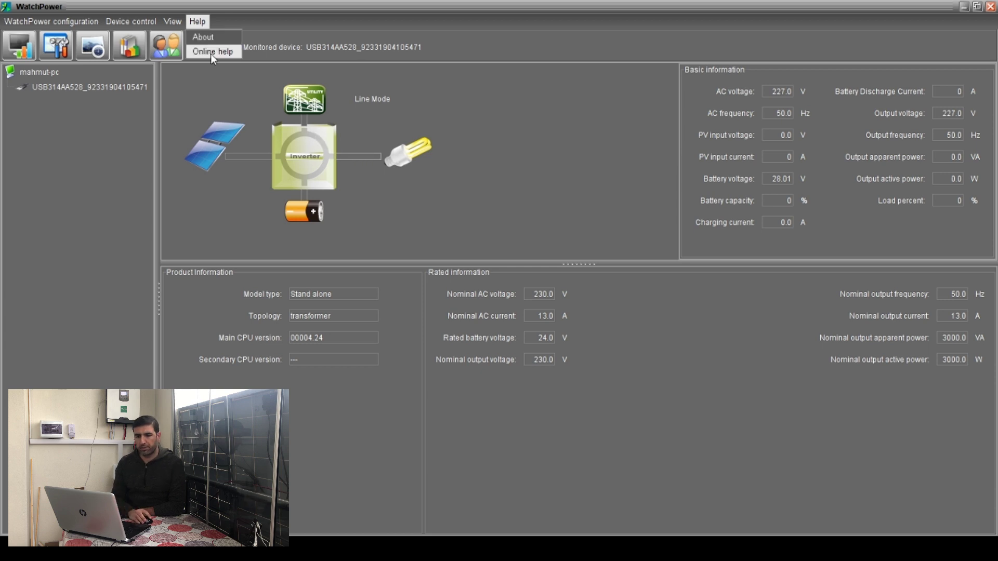
{"action": "left_click", "coordinate": [21, 45]}
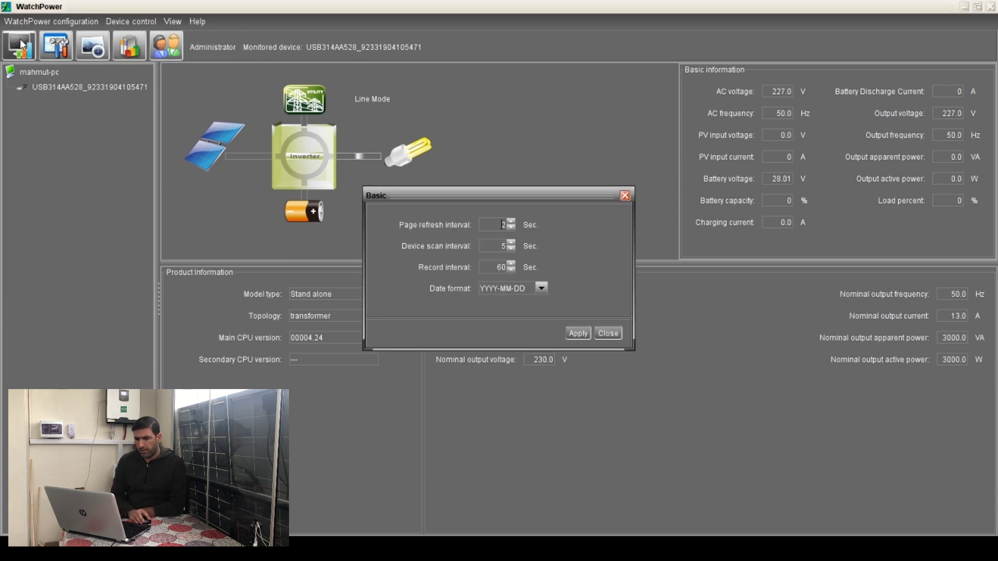
{"action": "left_click", "coordinate": [625, 195]}
Step: Open the inverter's parameter settings and review the enable/disable options, including beeps while primary source interrupt
{"action": "left_click", "coordinate": [48, 53]}
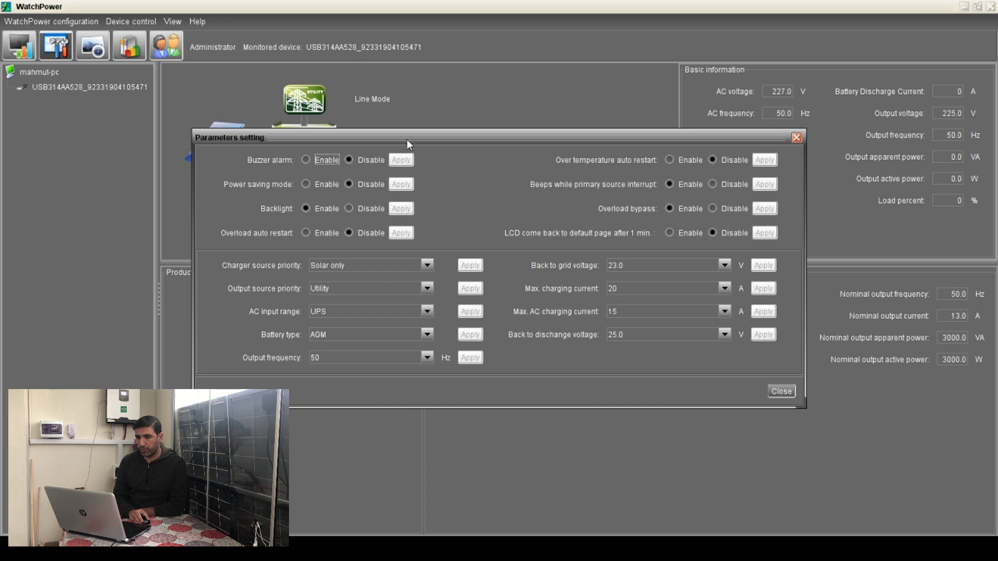
{"action": "left_click_drag", "start_coordinate": [413, 137], "coordinate": [391, 123]}
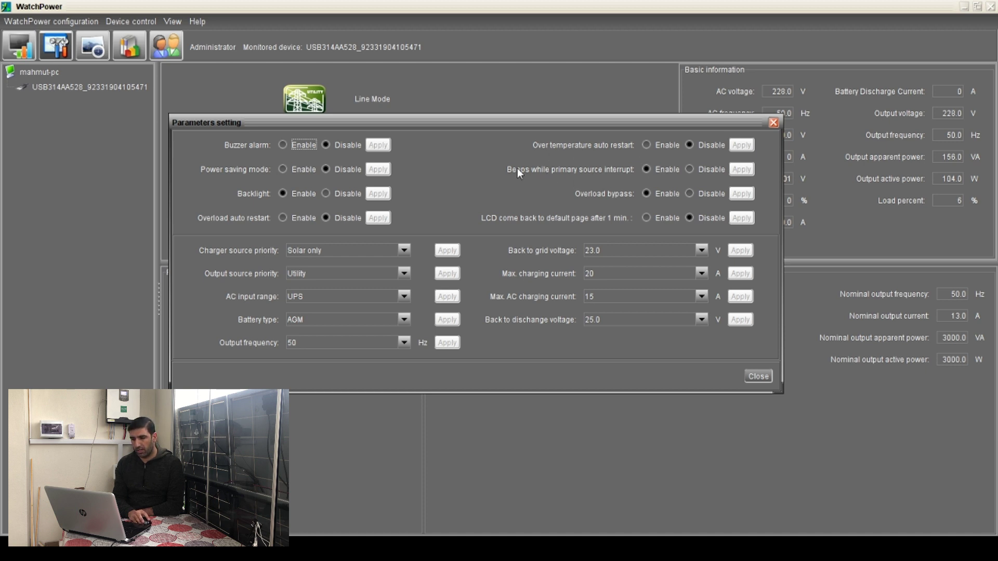
{"action": "left_click", "coordinate": [646, 170]}
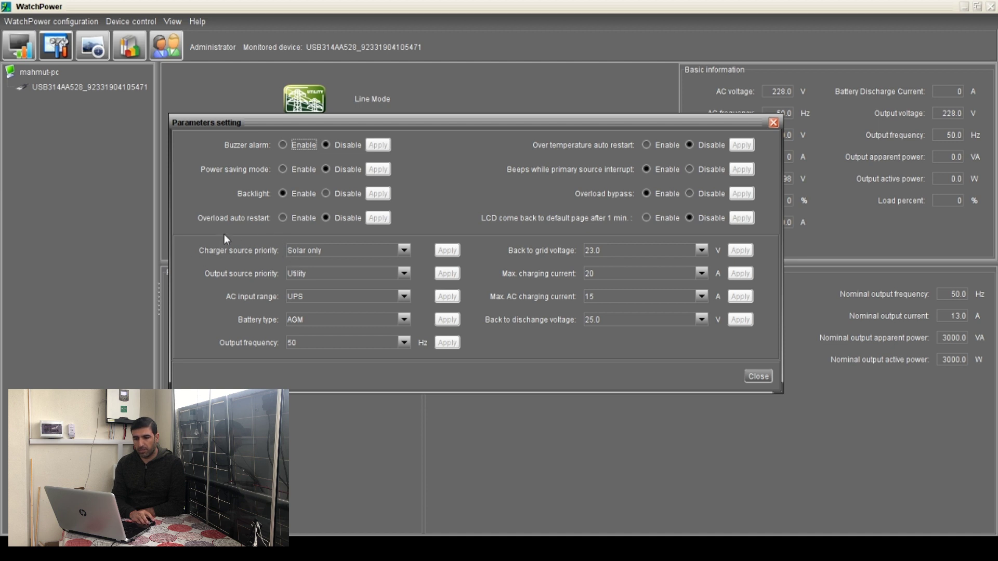
Step: Set the charger source priority to Utility and Solar and apply it to the inverter
{"action": "left_click", "coordinate": [342, 250]}
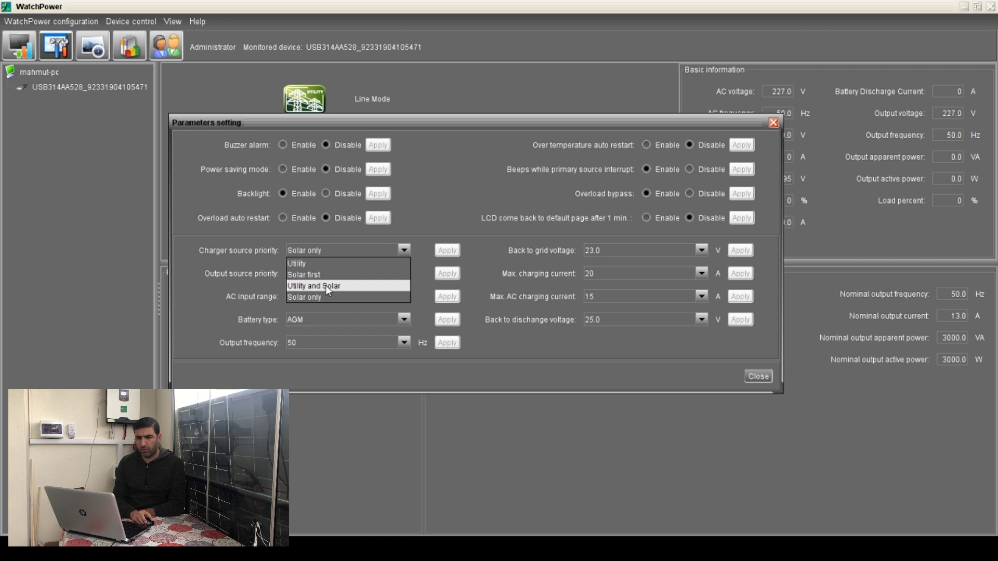
{"action": "left_click", "coordinate": [329, 286]}
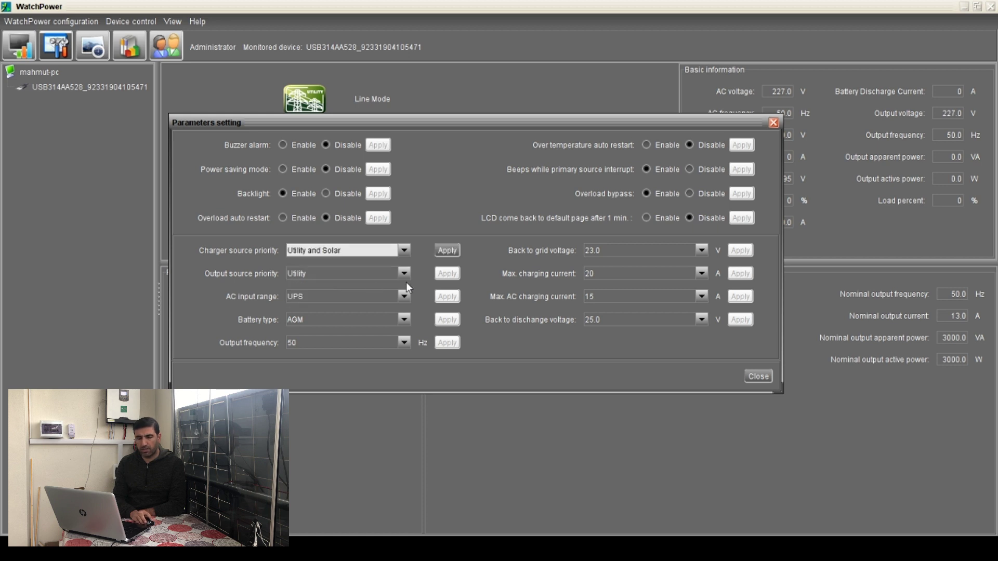
{"action": "left_click", "coordinate": [447, 251]}
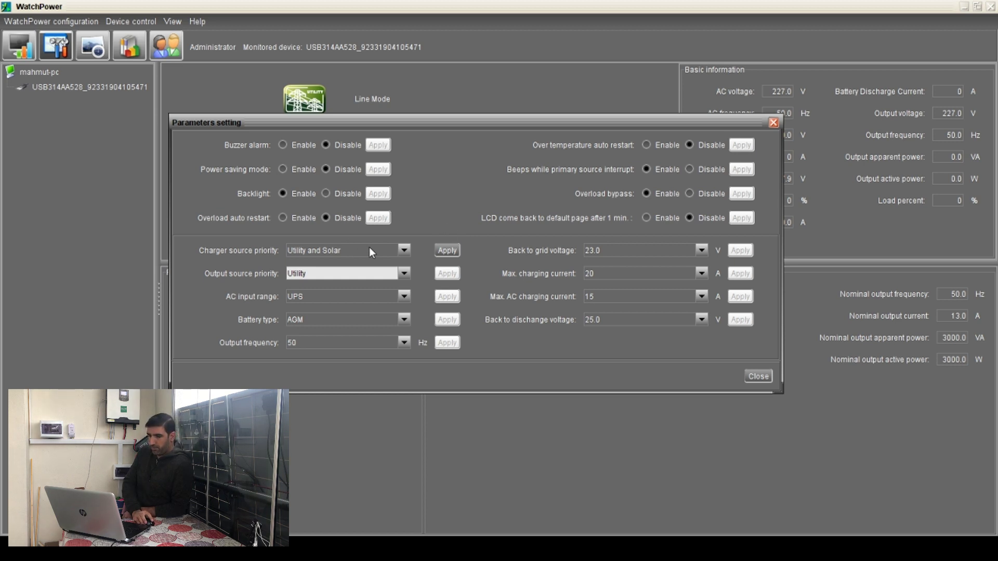
{"action": "left_click", "coordinate": [447, 254]}
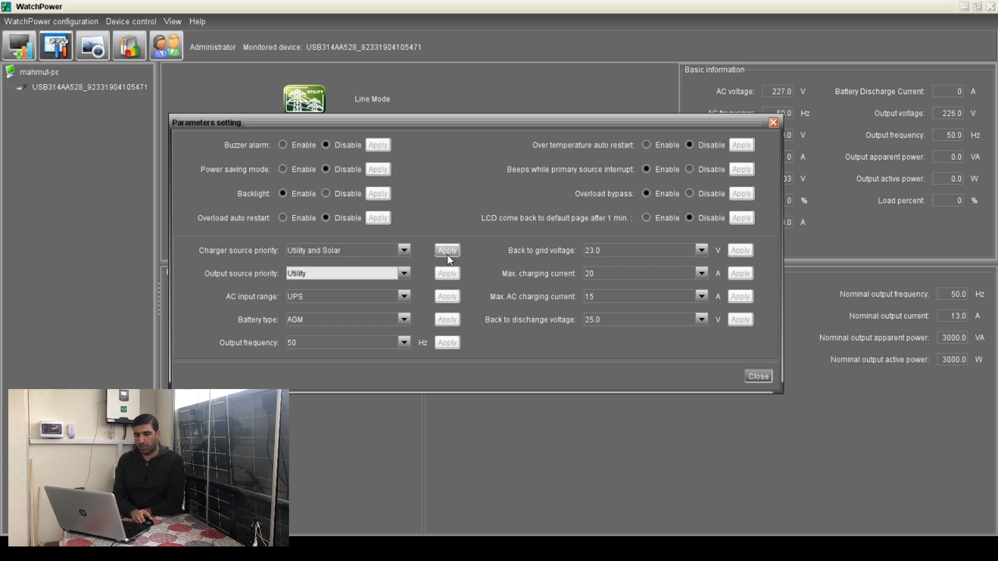
Step: Set the charger source priority to Solar only and apply it to the inverter
{"action": "left_click", "coordinate": [347, 246]}
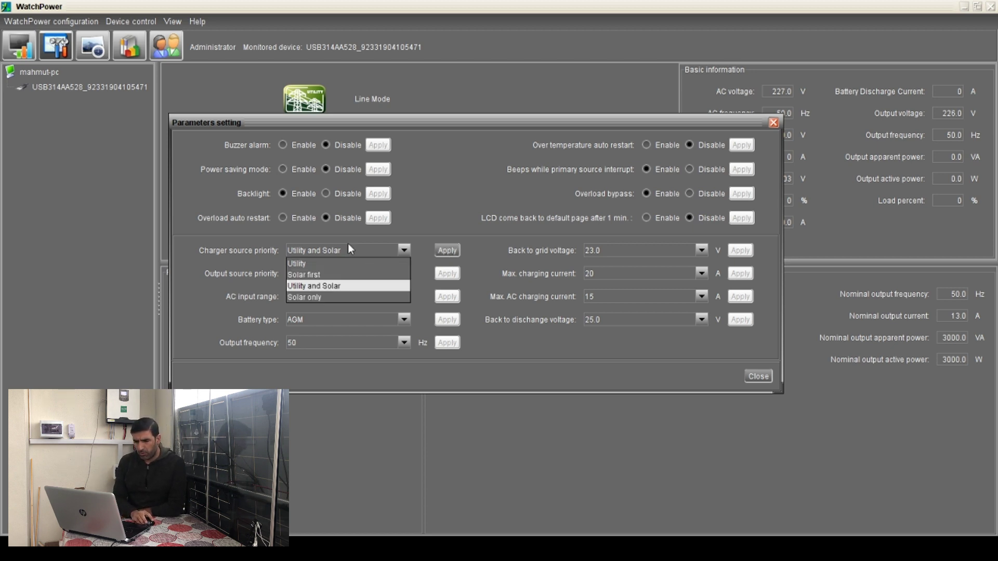
{"action": "left_click", "coordinate": [314, 300]}
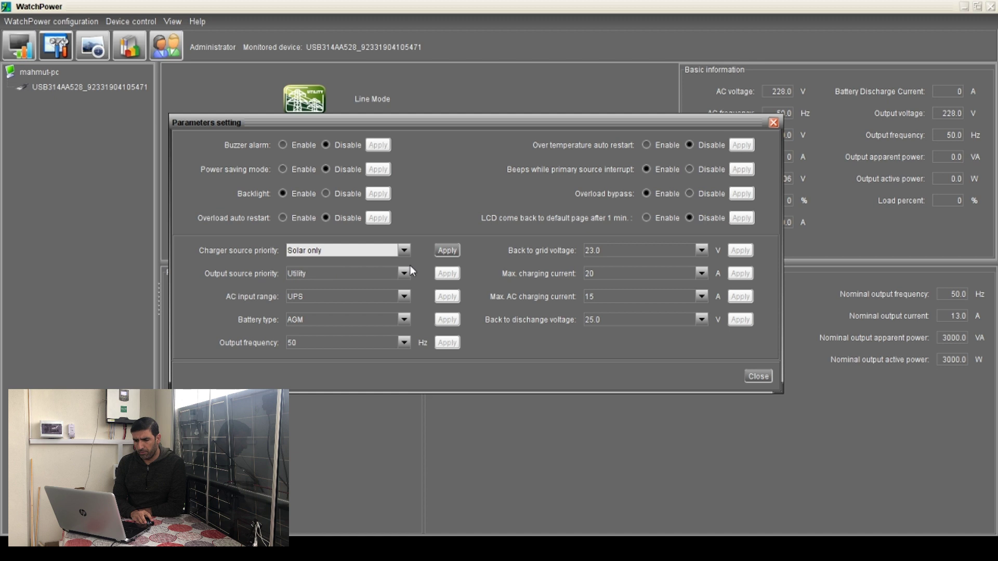
{"action": "left_click", "coordinate": [452, 251]}
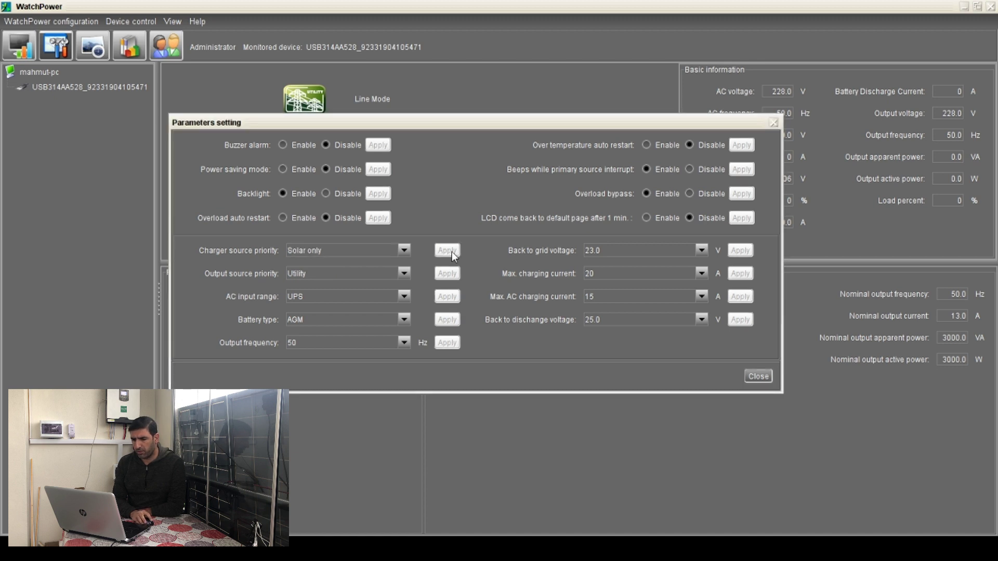
{"action": "left_click", "coordinate": [497, 289]}
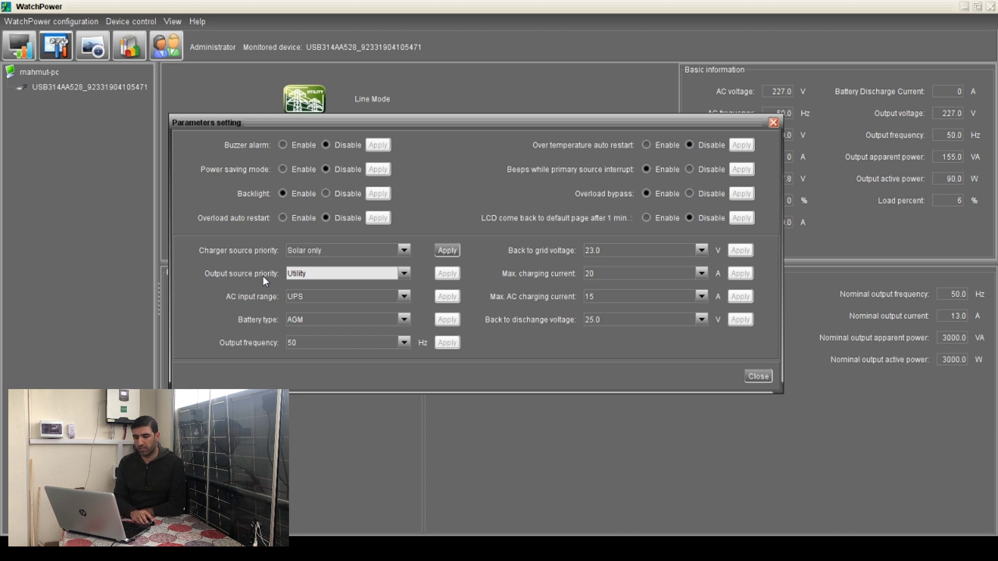
Step: Review the available output source priority and battery type options without changing them
{"action": "left_click", "coordinate": [338, 274]}
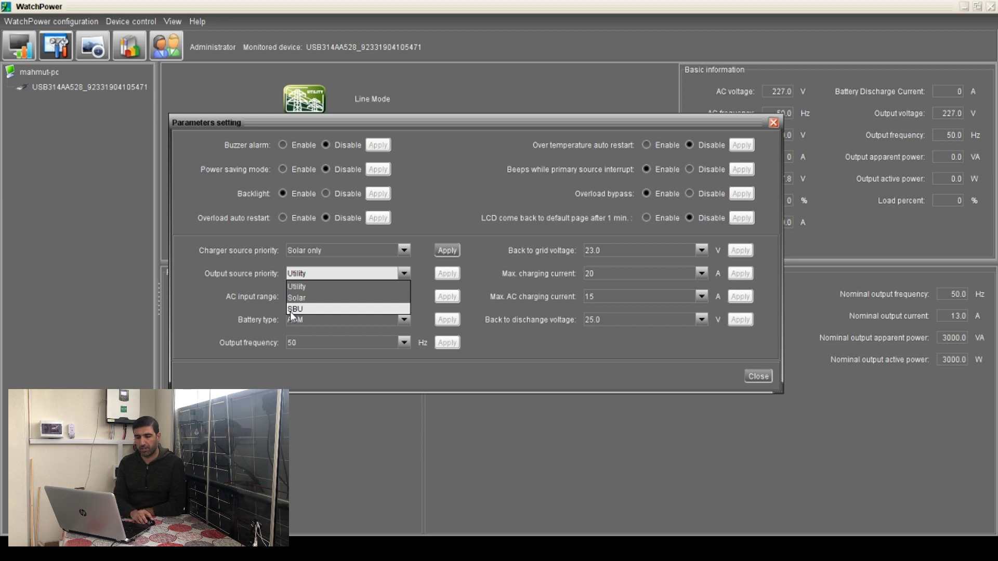
{"action": "left_click", "coordinate": [227, 318]}
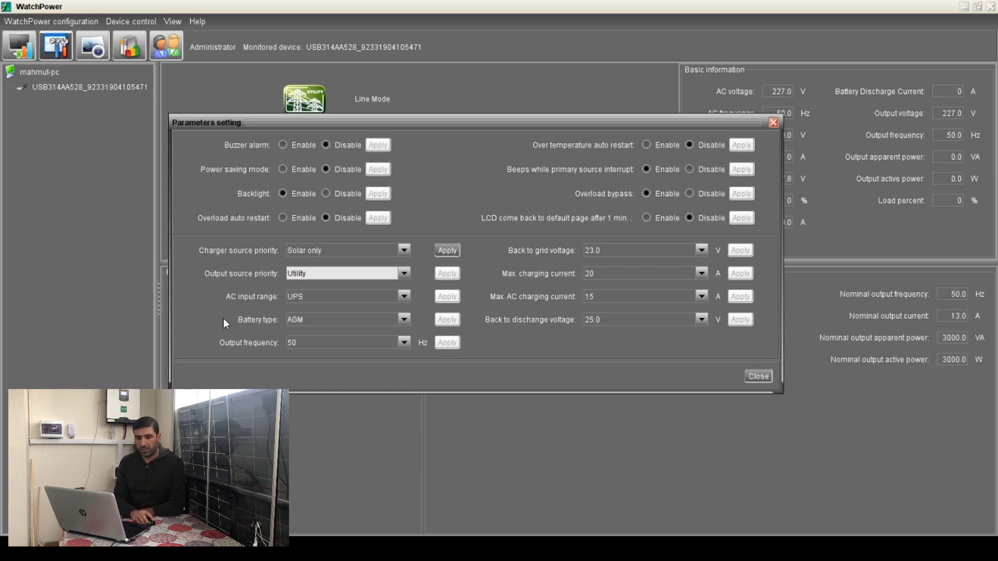
{"action": "left_click", "coordinate": [310, 320]}
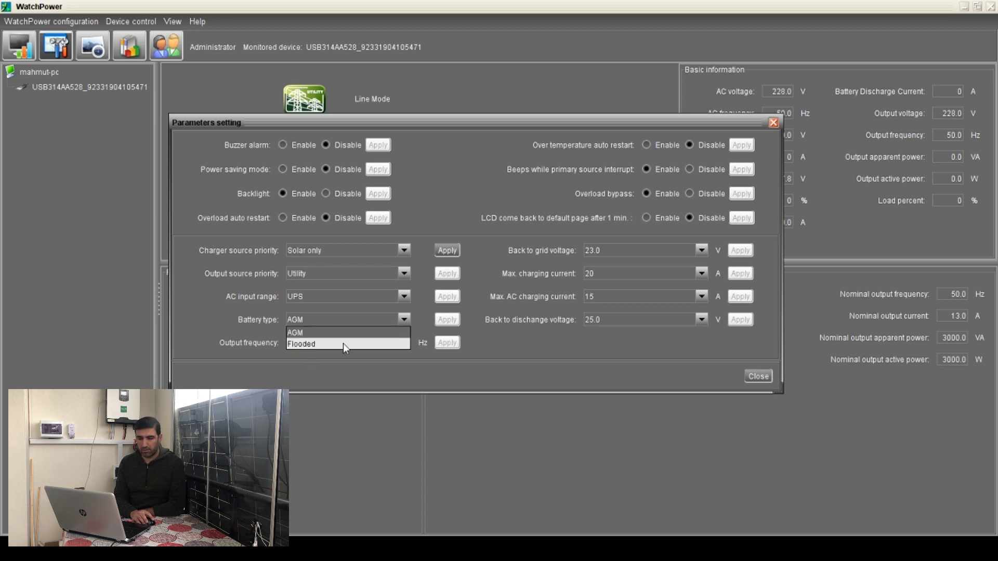
{"action": "left_click", "coordinate": [213, 312]}
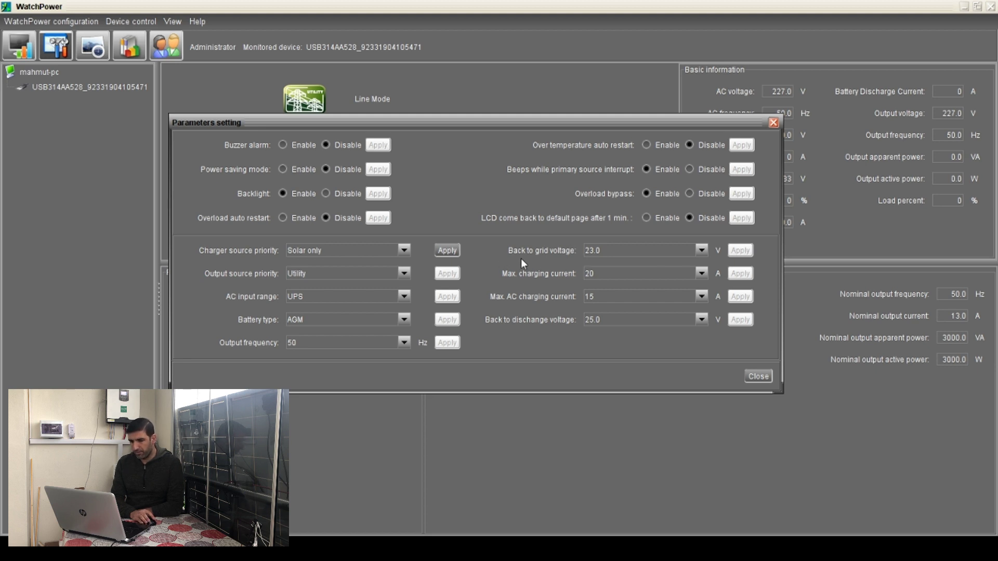
Step: Review the back to grid voltage and maximum charging current options without changing them, and close the parameter settings
{"action": "left_click", "coordinate": [666, 248]}
{"action": "left_click", "coordinate": [544, 242]}
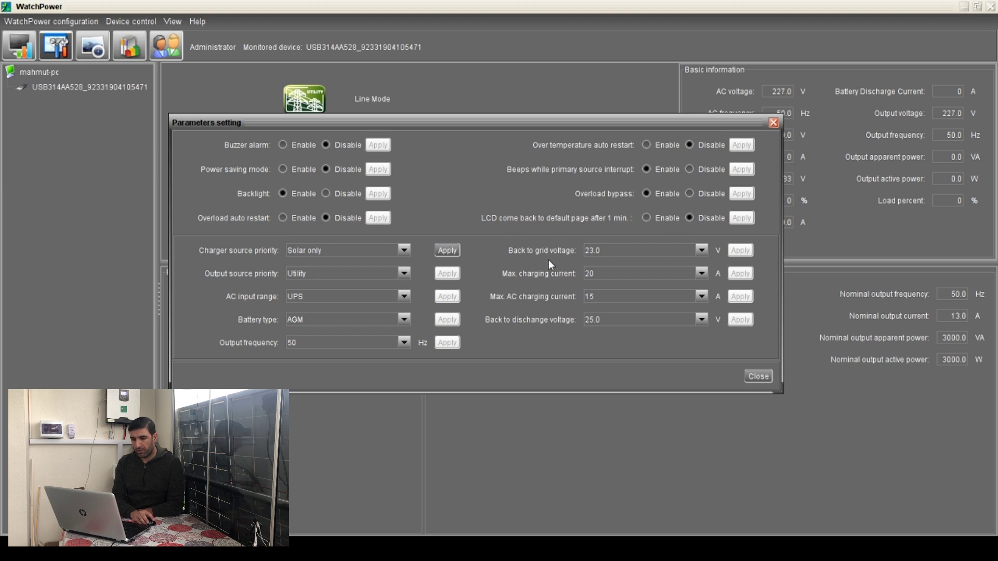
{"action": "left_click", "coordinate": [664, 271]}
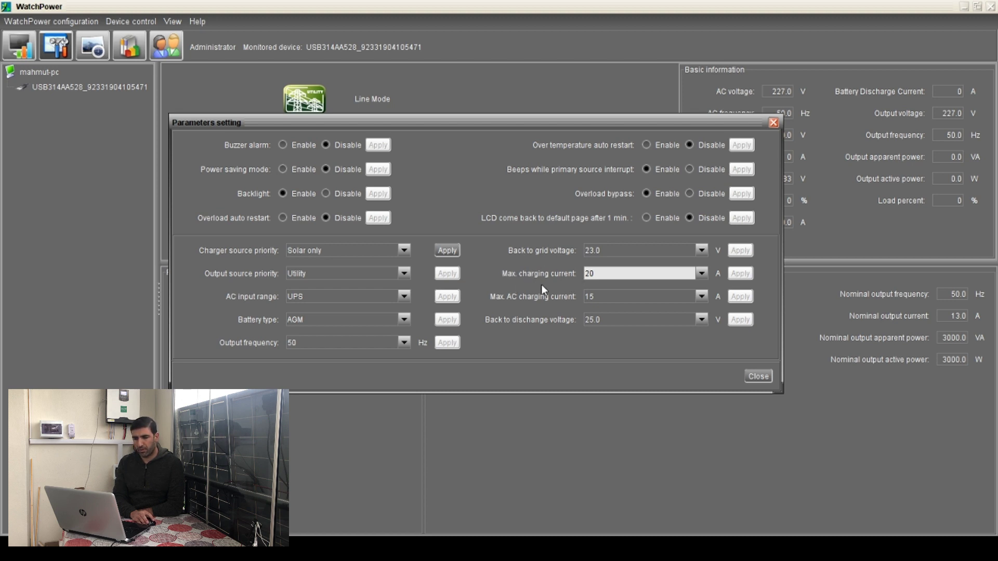
{"action": "left_click", "coordinate": [623, 277]}
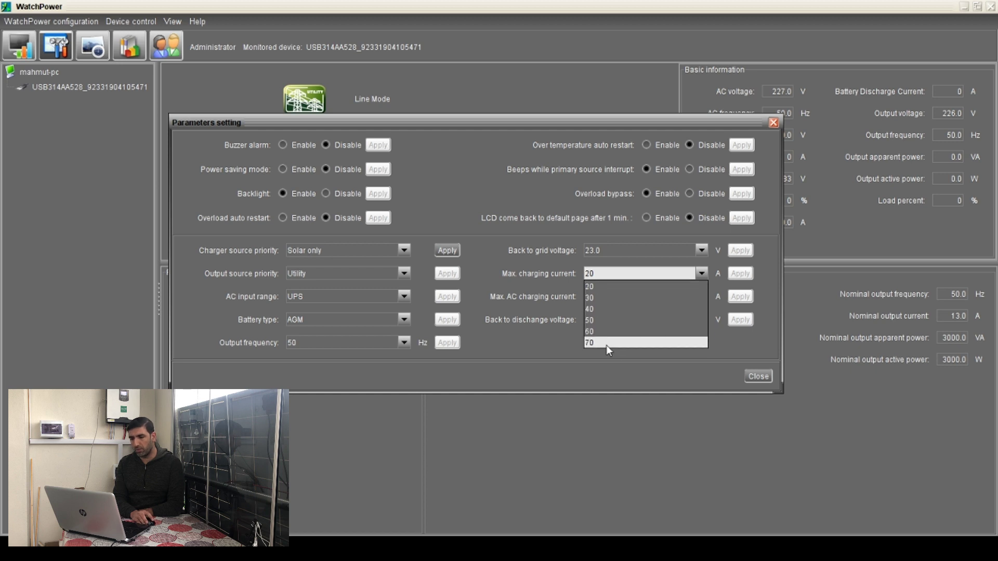
{"action": "left_click", "coordinate": [537, 284]}
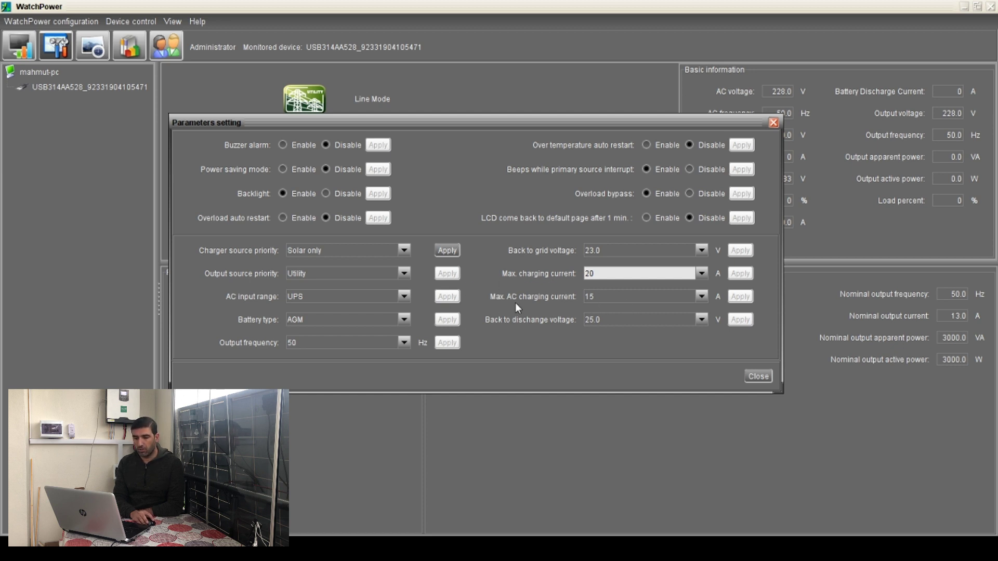
{"action": "left_click", "coordinate": [605, 273]}
{"action": "left_click", "coordinate": [605, 273]}
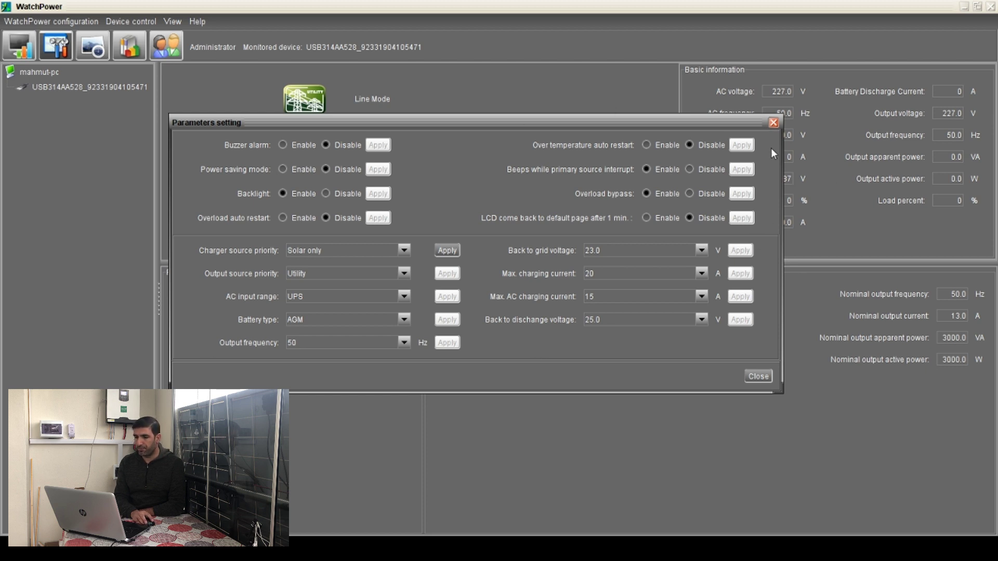
{"action": "left_click", "coordinate": [774, 122]}
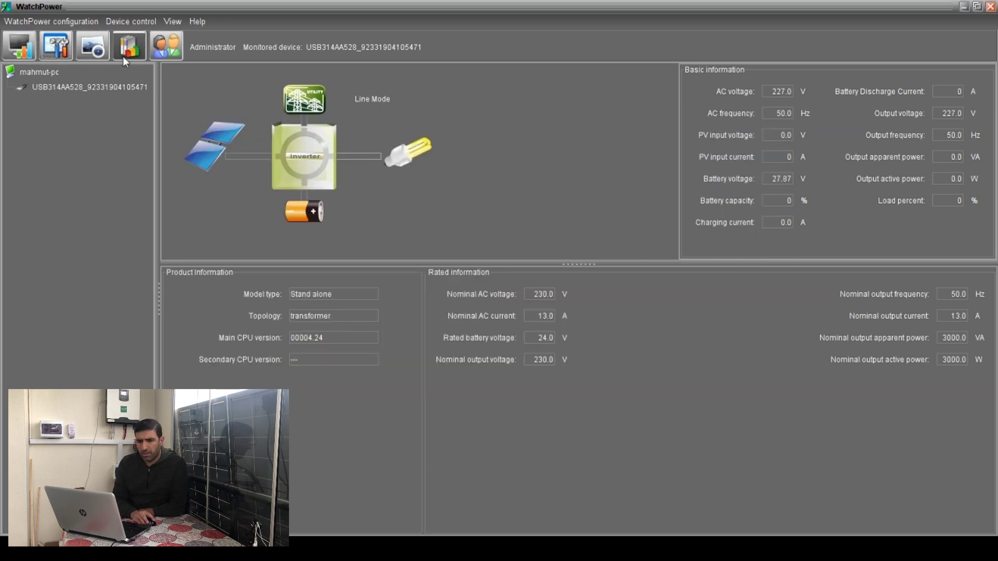
Step: Load the inverter's recorded datasheet for 2020-04-03 and resize the AC output apparent power column to read its heading
{"action": "left_click", "coordinate": [92, 48]}
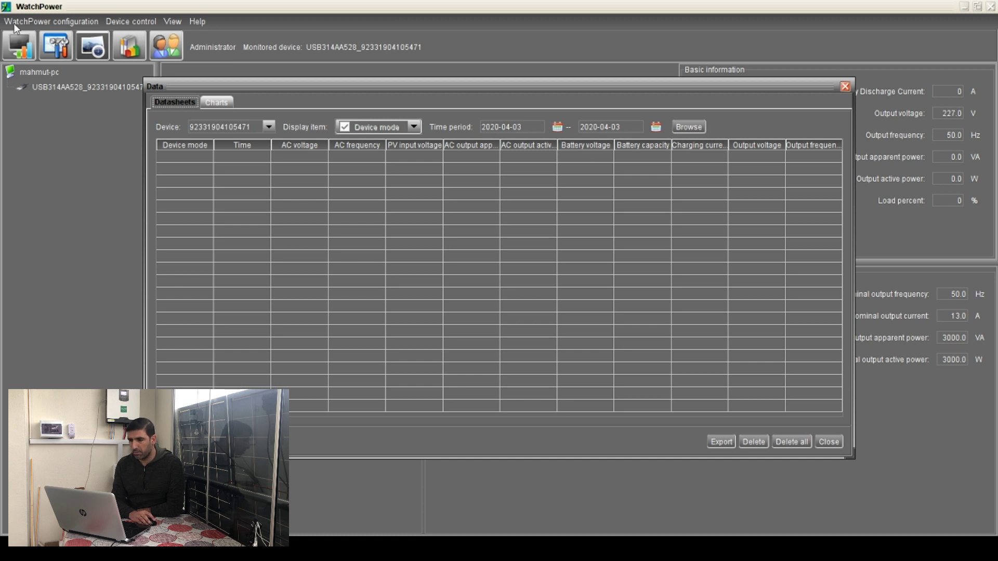
{"action": "left_click", "coordinate": [694, 130]}
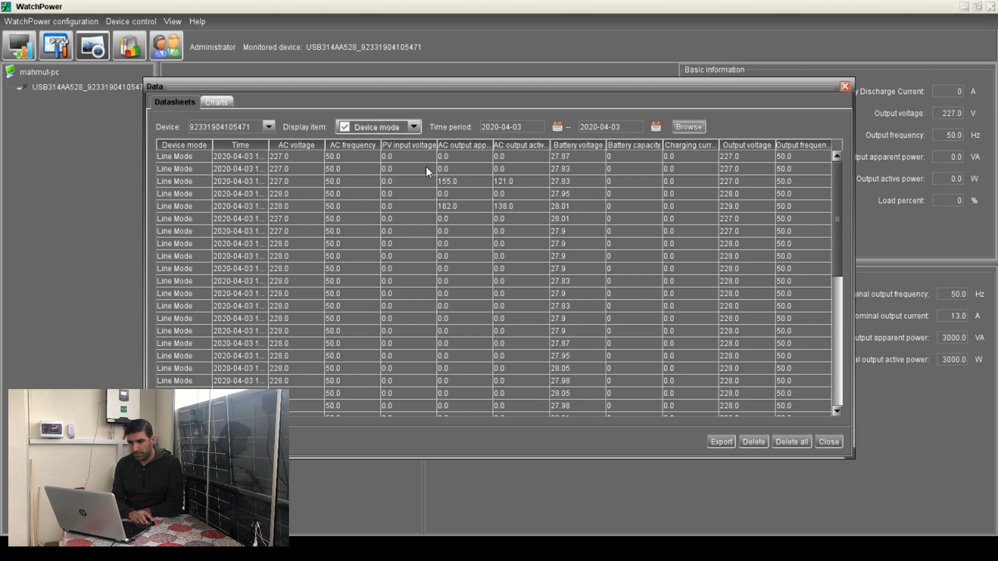
{"action": "left_click_drag", "start_coordinate": [494, 145], "coordinate": [548, 145]}
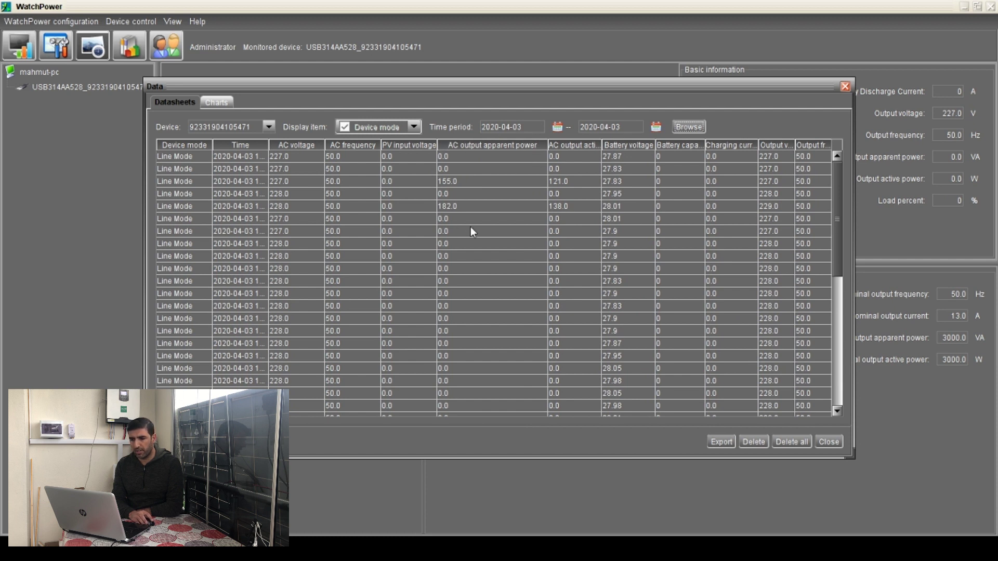
{"action": "left_click_drag", "start_coordinate": [546, 148], "coordinate": [479, 148]}
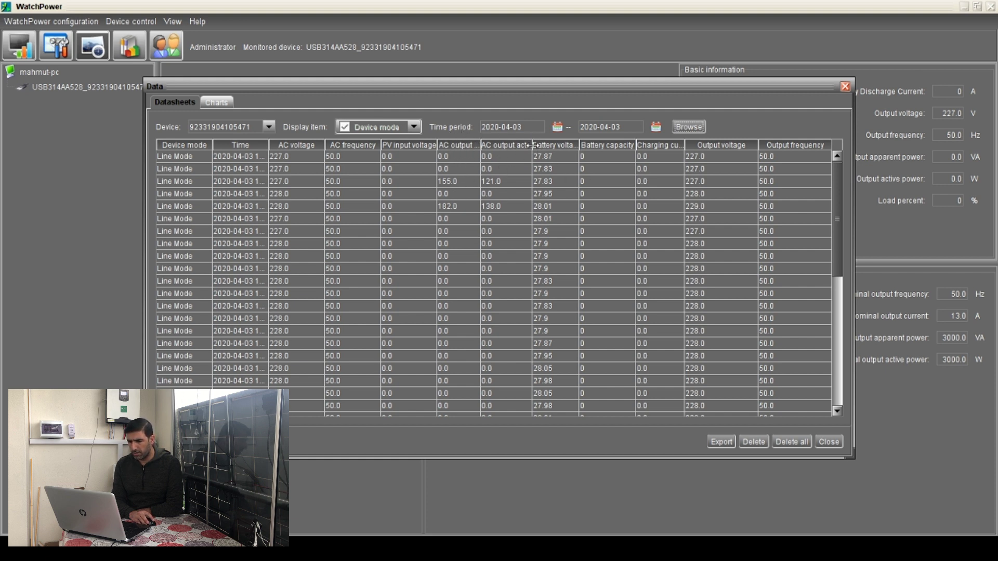
Step: Look through the recorded data, resizing the battery voltage, battery capacity, charging current and output voltage columns, and close the datasheet
{"action": "left_click_drag", "start_coordinate": [575, 145], "coordinate": [579, 146]}
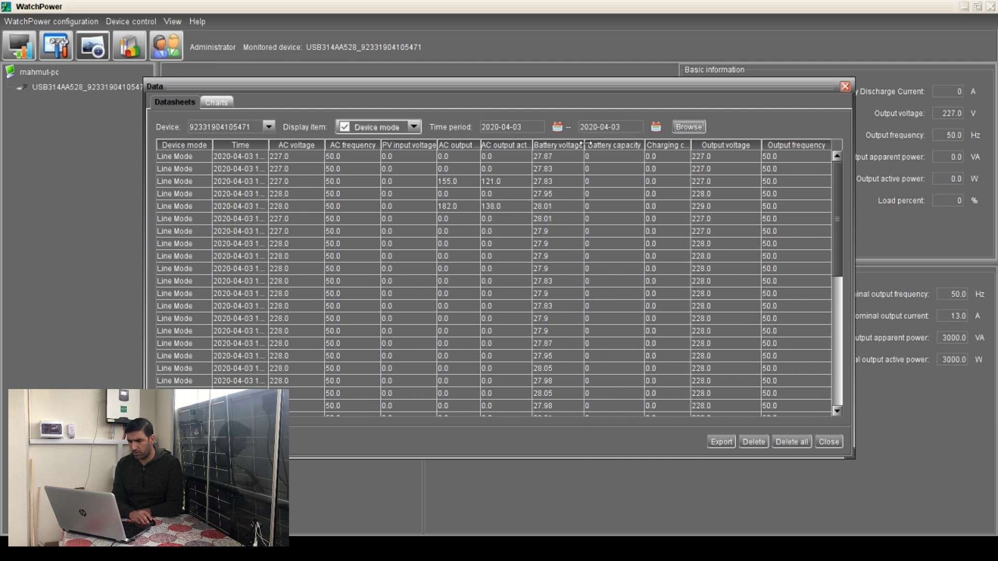
{"action": "scroll", "coordinate": [535, 248], "scroll_direction": "down", "scroll_amount": 5}
{"action": "scroll", "coordinate": [543, 312], "scroll_direction": "down", "scroll_amount": 3}
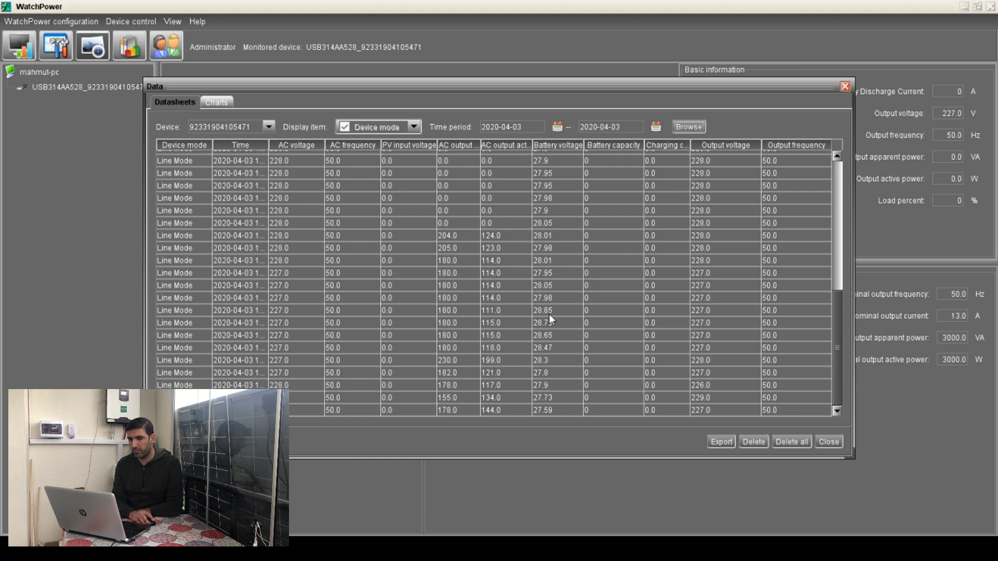
{"action": "mouse_move", "coordinate": [644, 147]}
{"action": "left_mouse_down"}
{"action": "mouse_move", "coordinate": [659, 147]}
{"action": "mouse_move", "coordinate": [647, 150]}
{"action": "left_mouse_up"}
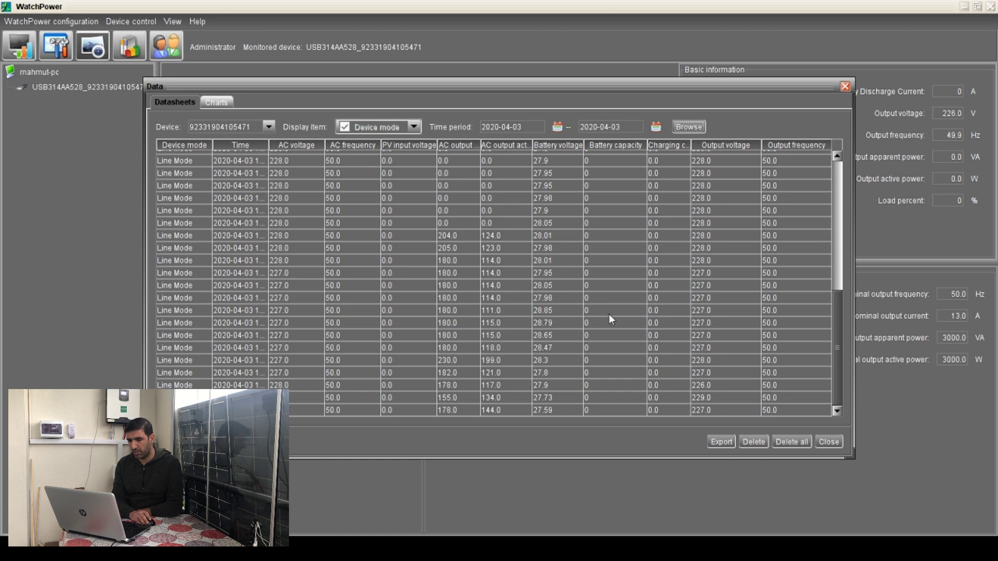
{"action": "scroll", "coordinate": [602, 263], "scroll_direction": "up", "scroll_amount": 5}
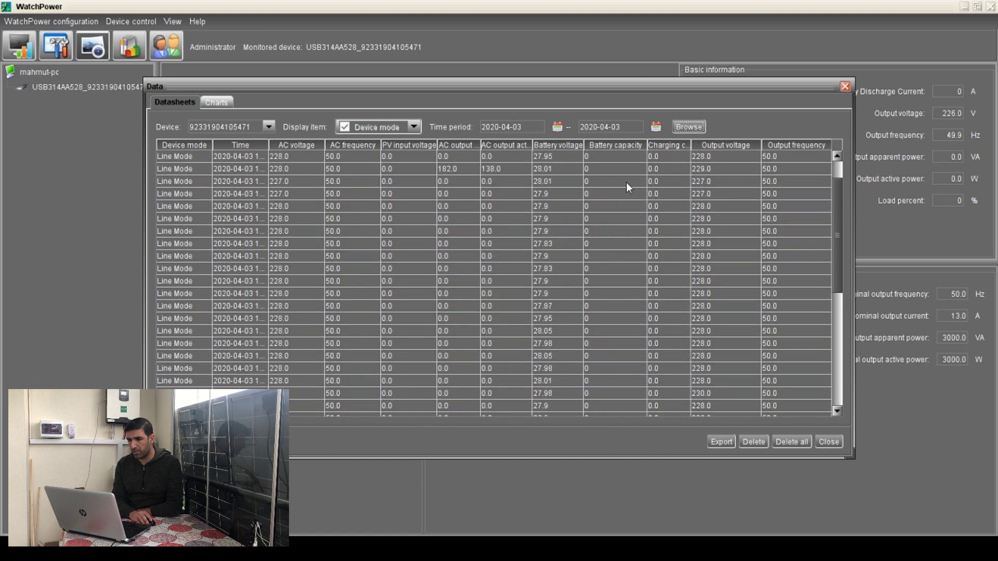
{"action": "left_click_drag", "start_coordinate": [693, 142], "coordinate": [716, 148]}
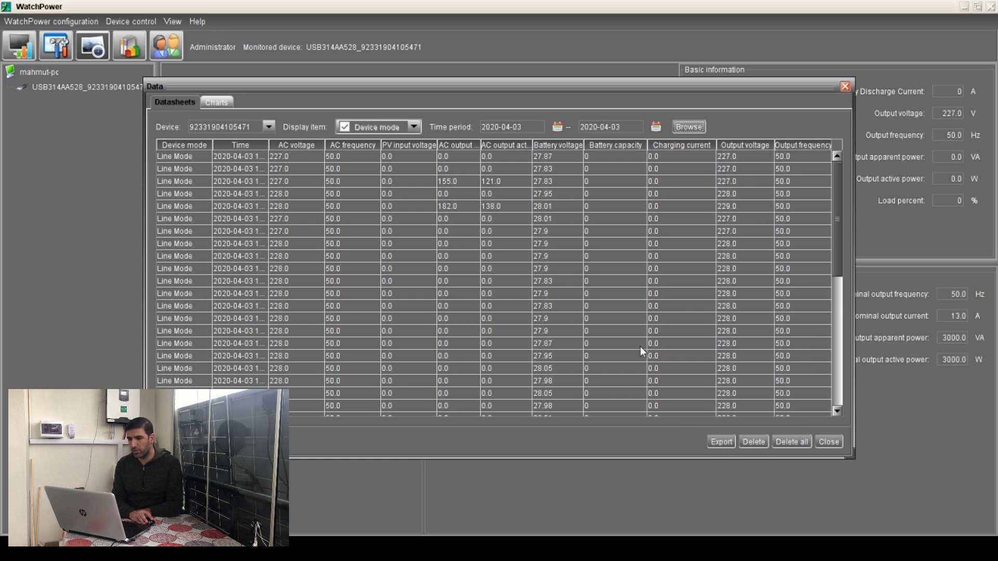
{"action": "mouse_move", "coordinate": [774, 145]}
{"action": "left_mouse_down"}
{"action": "mouse_move", "coordinate": [788, 148]}
{"action": "mouse_move", "coordinate": [772, 148]}
{"action": "left_mouse_up"}
{"action": "scroll", "coordinate": [616, 253], "scroll_direction": "down", "scroll_amount": 5}
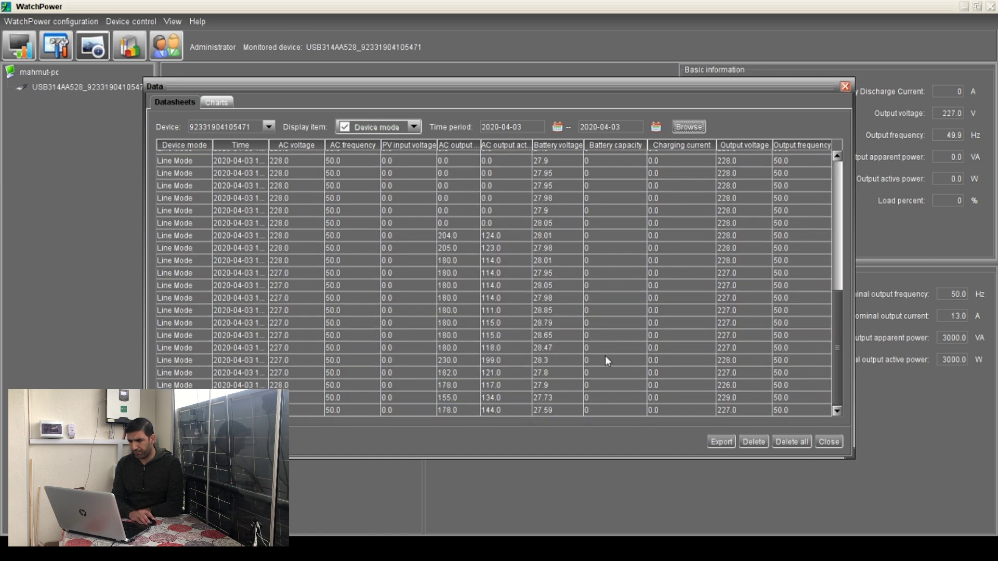
{"action": "left_click", "coordinate": [844, 88]}
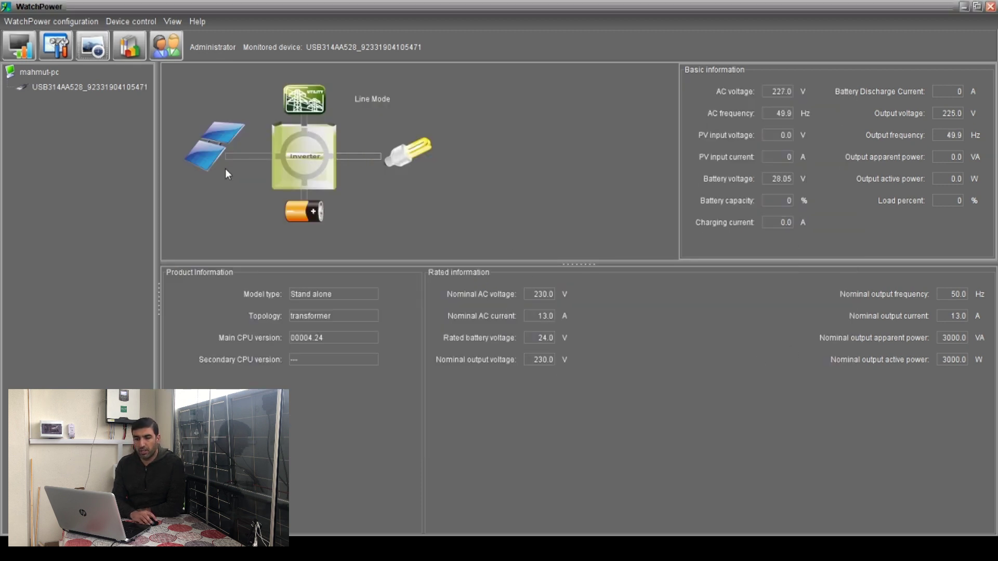
Step: Set the output source priority to SBU in the parameter settings, apply it to the inverter and close the settings
{"action": "left_click", "coordinate": [71, 47]}
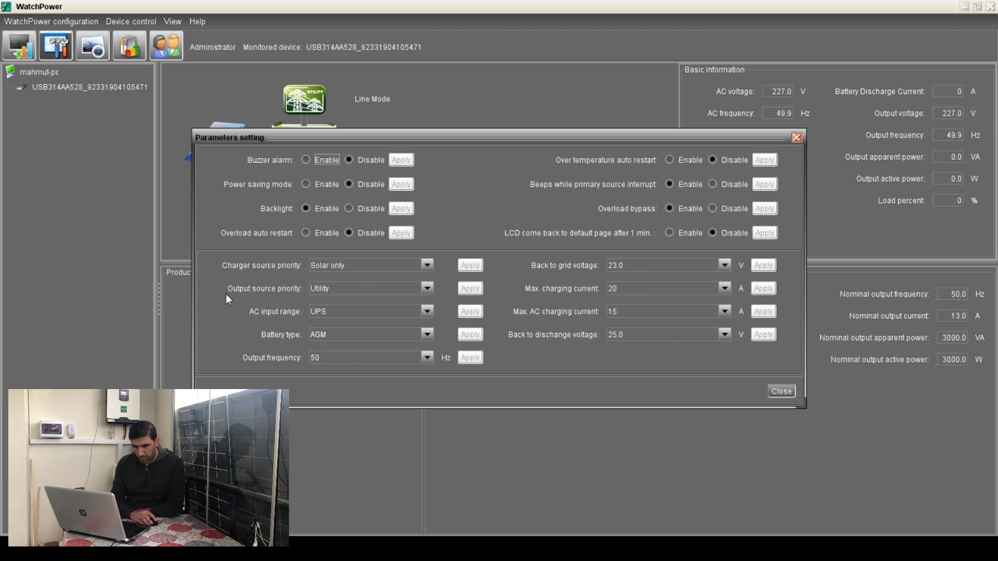
{"action": "left_click", "coordinate": [330, 287]}
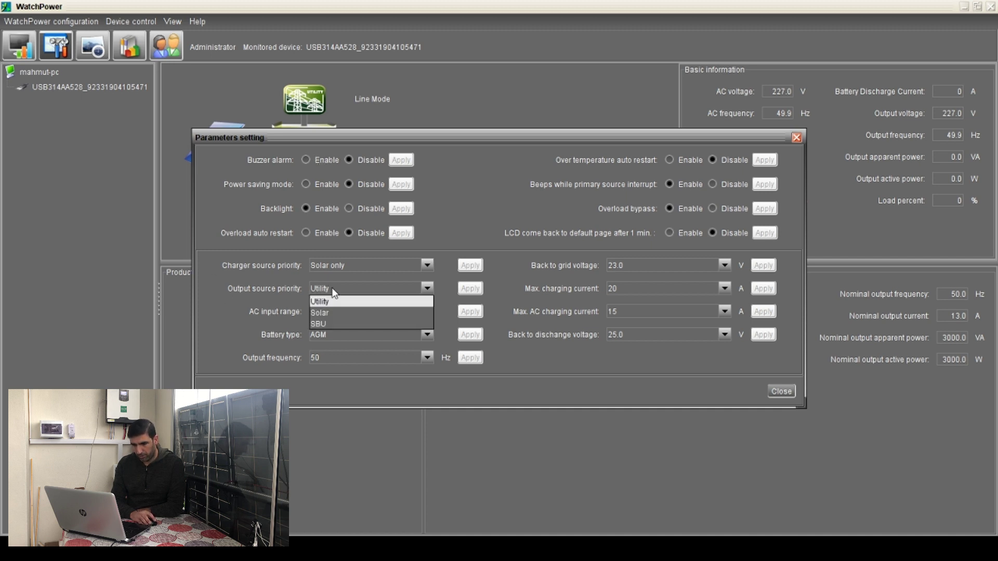
{"action": "left_click", "coordinate": [329, 323]}
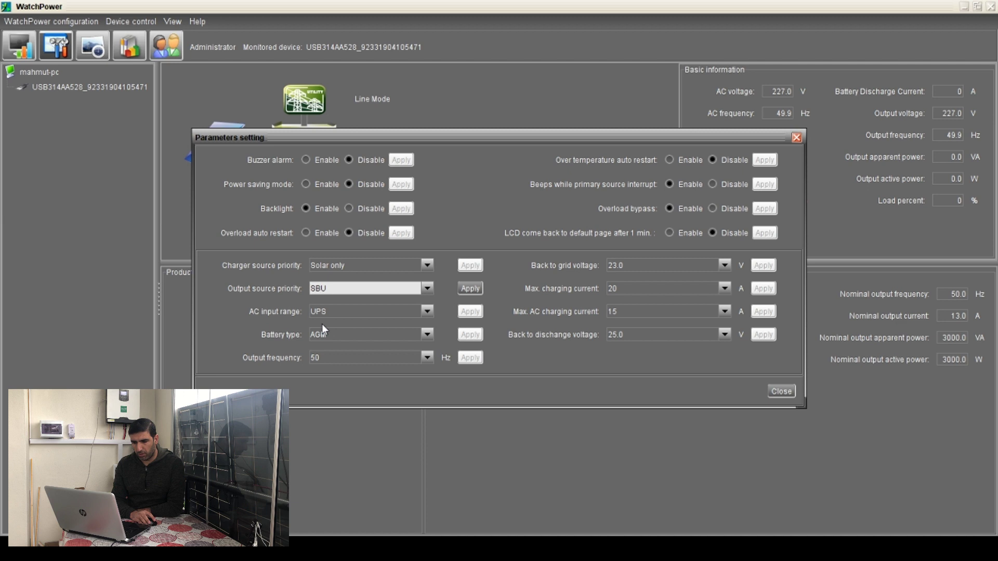
{"action": "left_click", "coordinate": [327, 285]}
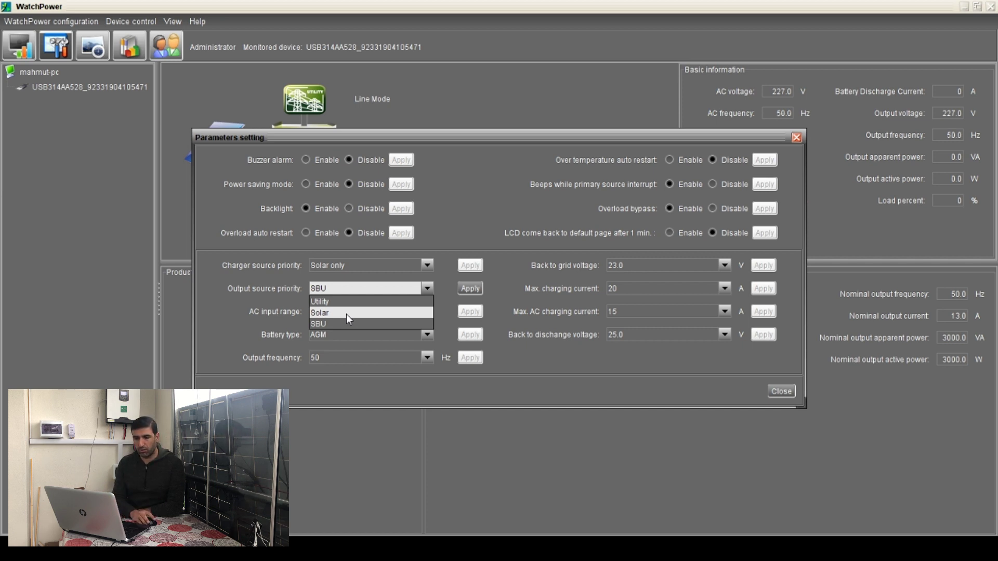
{"action": "left_click", "coordinate": [338, 320]}
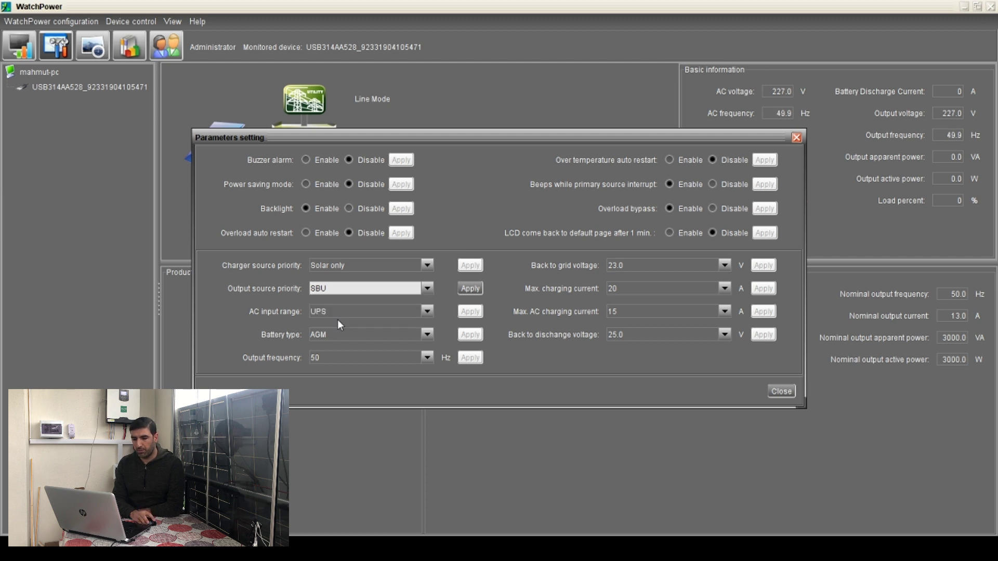
{"action": "left_click", "coordinate": [470, 289]}
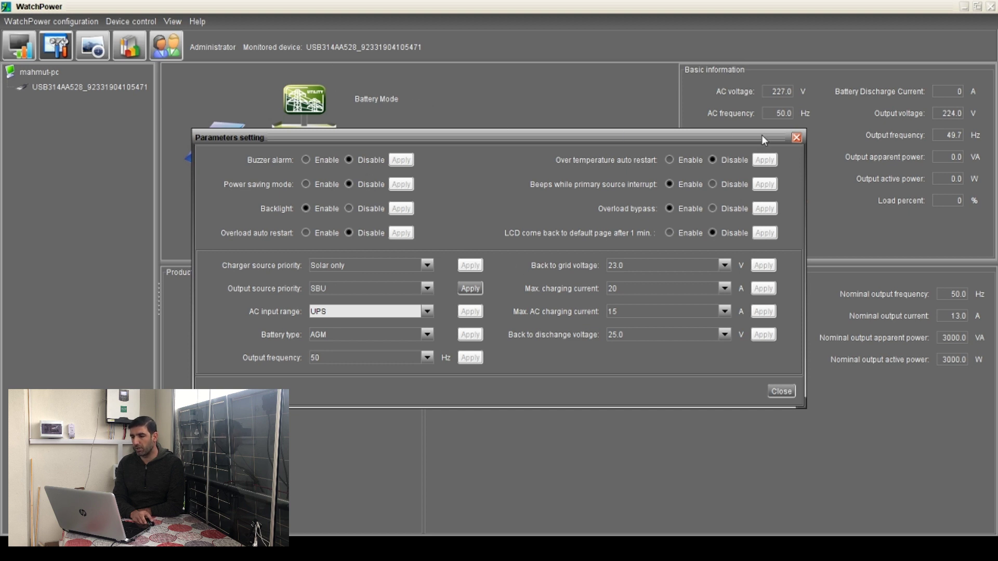
{"action": "left_click", "coordinate": [793, 140]}
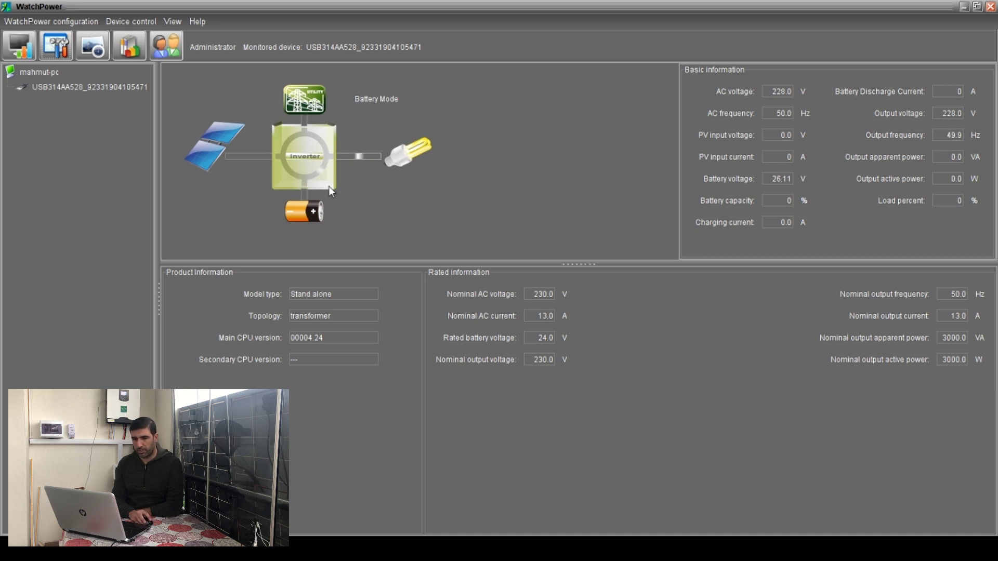
Step: Reload the recorded data for 2020-04-03, widen the Time column to show full timestamps, and review the device mode records
{"action": "left_click", "coordinate": [94, 48]}
{"action": "left_click", "coordinate": [689, 130]}
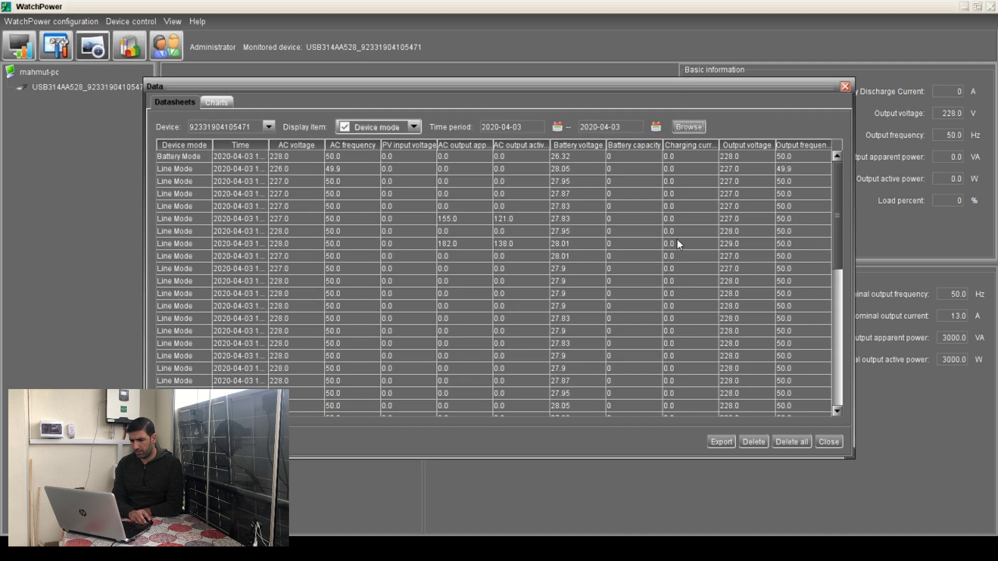
{"action": "scroll", "coordinate": [494, 300], "scroll_direction": "down", "scroll_amount": 10}
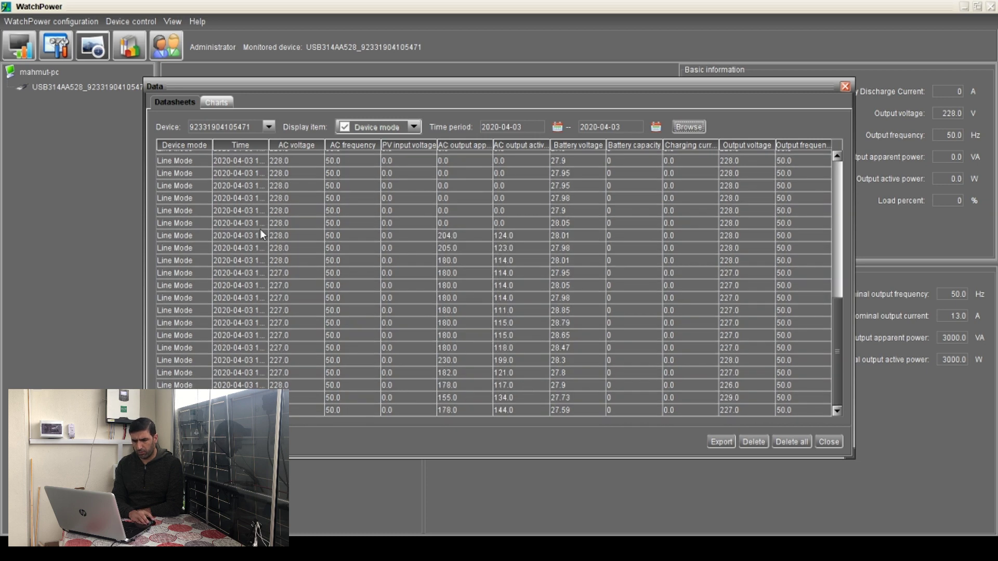
{"action": "left_click_drag", "start_coordinate": [269, 151], "coordinate": [296, 153]}
{"action": "scroll", "coordinate": [268, 264], "scroll_direction": "up", "scroll_amount": 10}
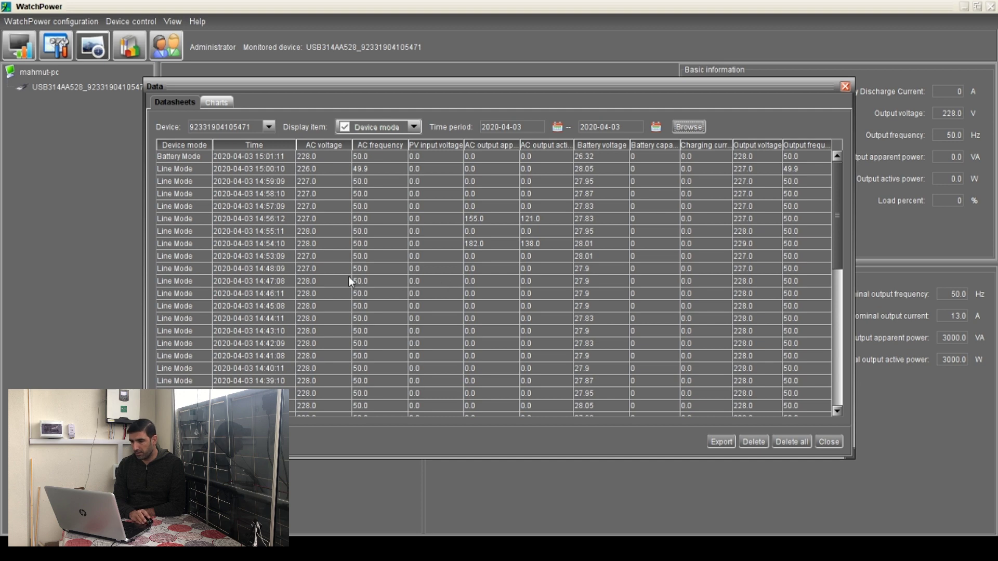
{"action": "scroll", "coordinate": [487, 267], "scroll_direction": "down", "scroll_amount": 1}
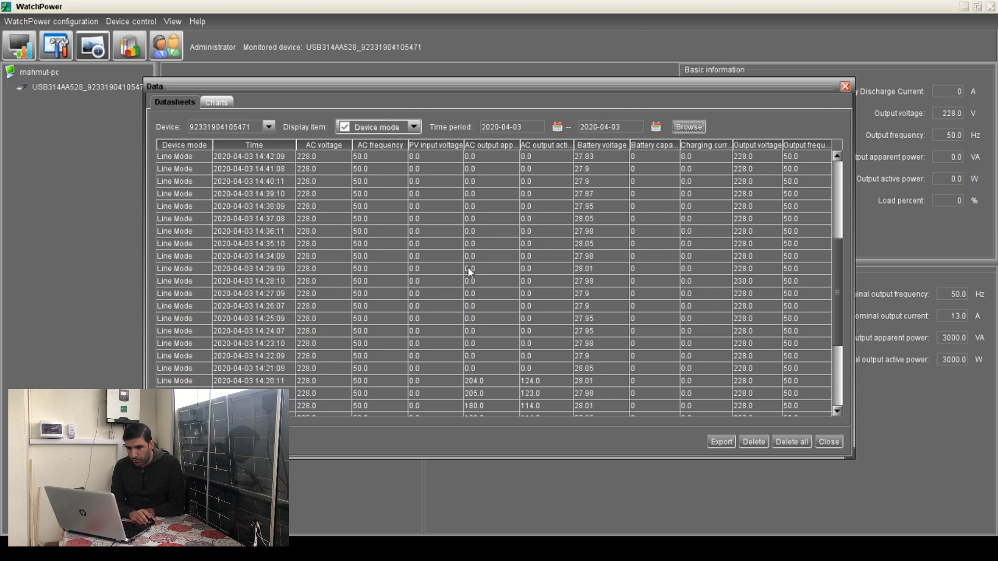
{"action": "scroll", "coordinate": [445, 281], "scroll_direction": "up", "scroll_amount": 1}
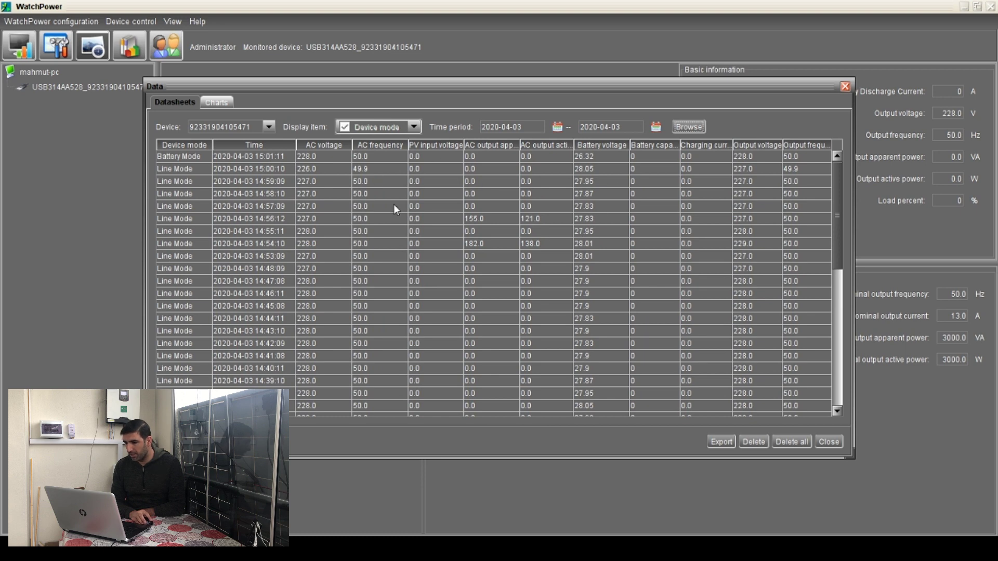
{"action": "mouse_move", "coordinate": [838, 217]}
{"action": "left_mouse_down"}
{"action": "mouse_move", "coordinate": [832, 377]}
{"action": "mouse_move", "coordinate": [836, 206]}
{"action": "left_mouse_up"}
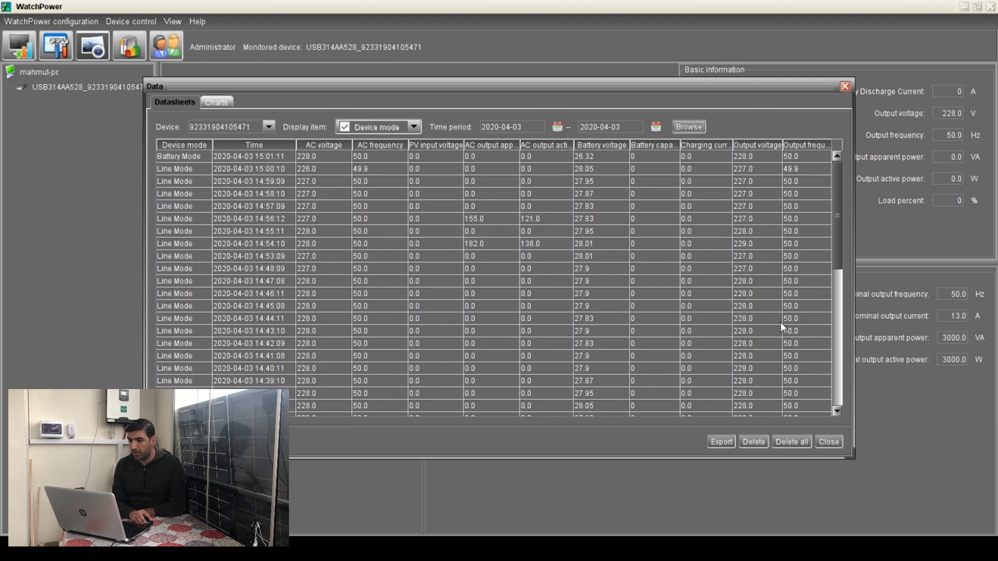
{"action": "left_click", "coordinate": [847, 86]}
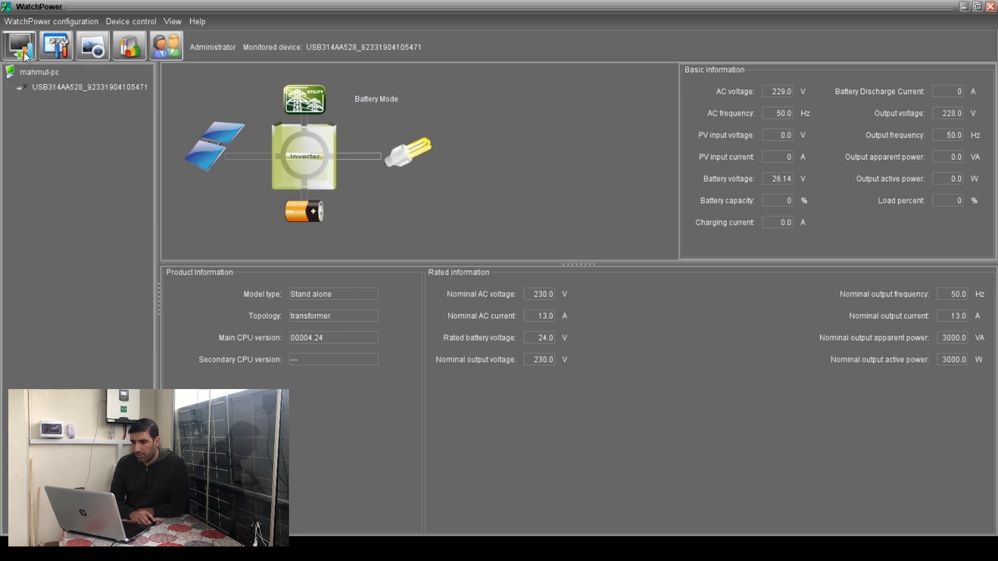
Step: Reopen the parameter settings to check the output source priority, and close them without changes
{"action": "left_click", "coordinate": [57, 52]}
{"action": "key", "text": "Escape"}
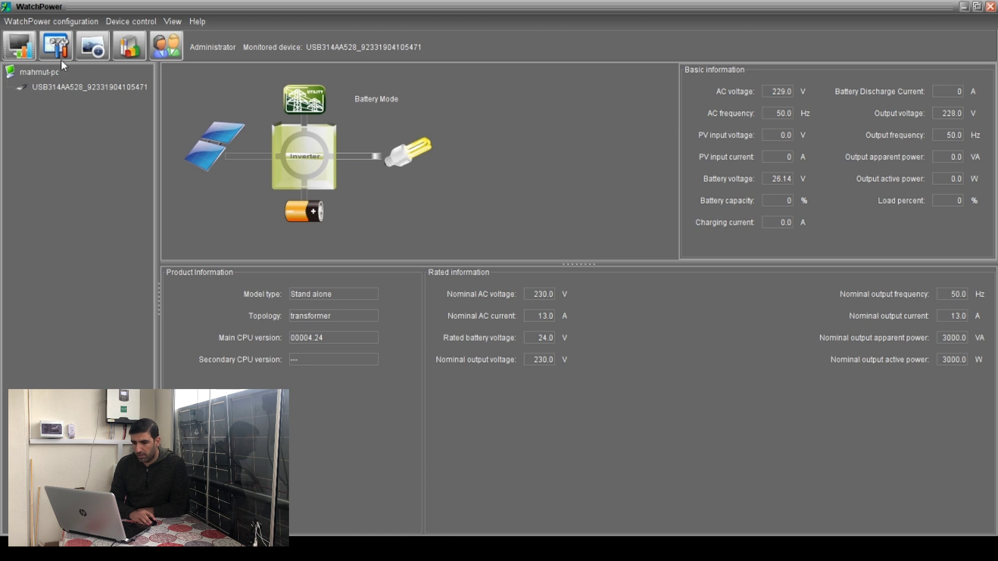
{"action": "left_click", "coordinate": [57, 52]}
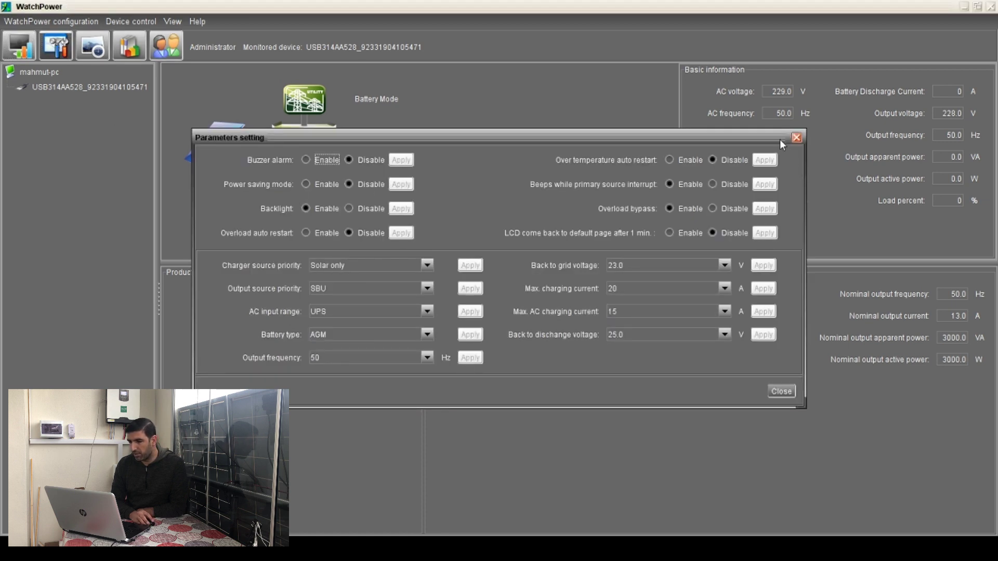
{"action": "left_click", "coordinate": [794, 137]}
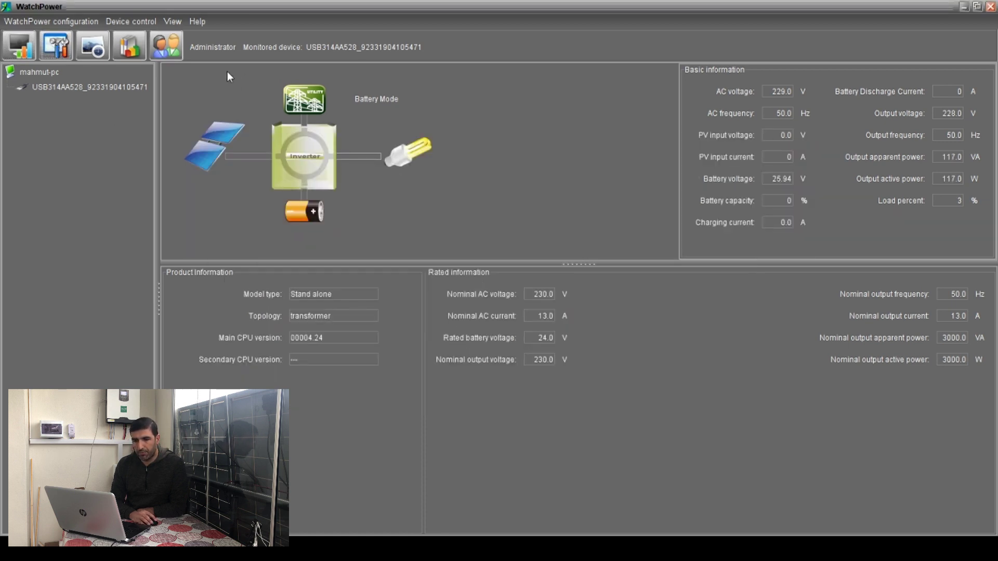
Step: Open the event log and load the messages recorded for 2020-04-03
{"action": "left_click", "coordinate": [131, 52]}
{"action": "left_click", "coordinate": [641, 101]}
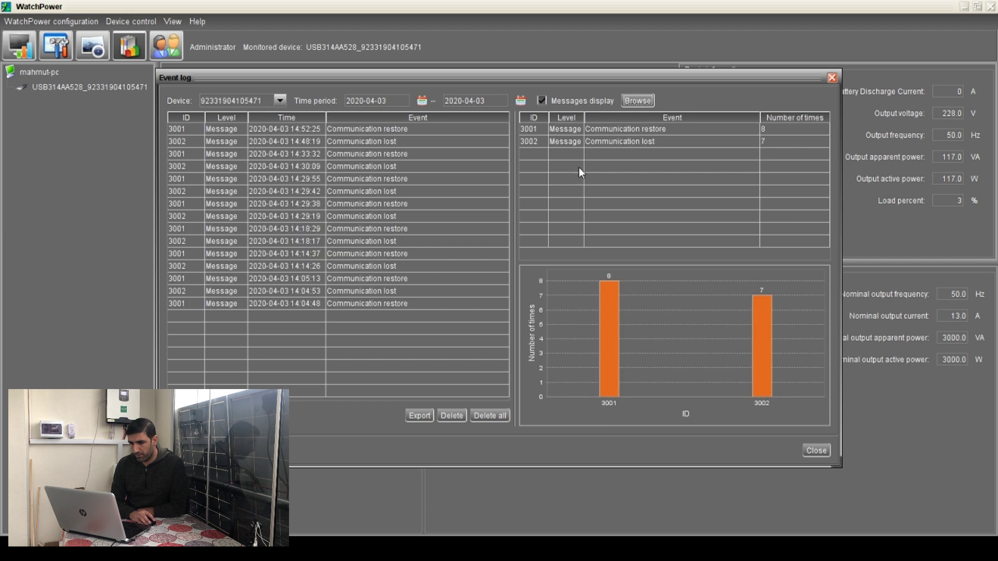
Step: Close the event log and check the inverter's operating mode and live readings in the main monitoring view
{"action": "left_click", "coordinate": [832, 78]}
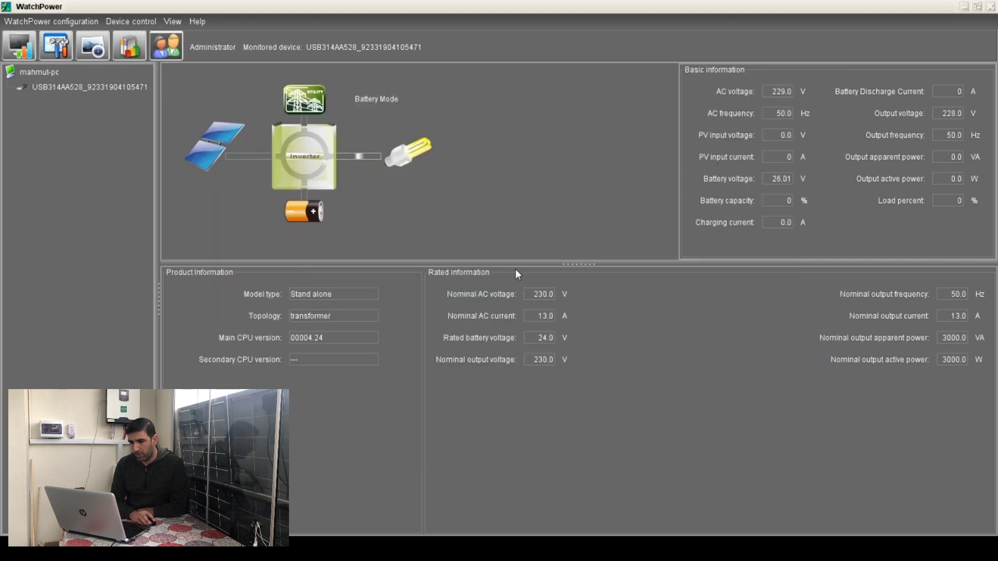
{"action": "left_click", "coordinate": [527, 290]}
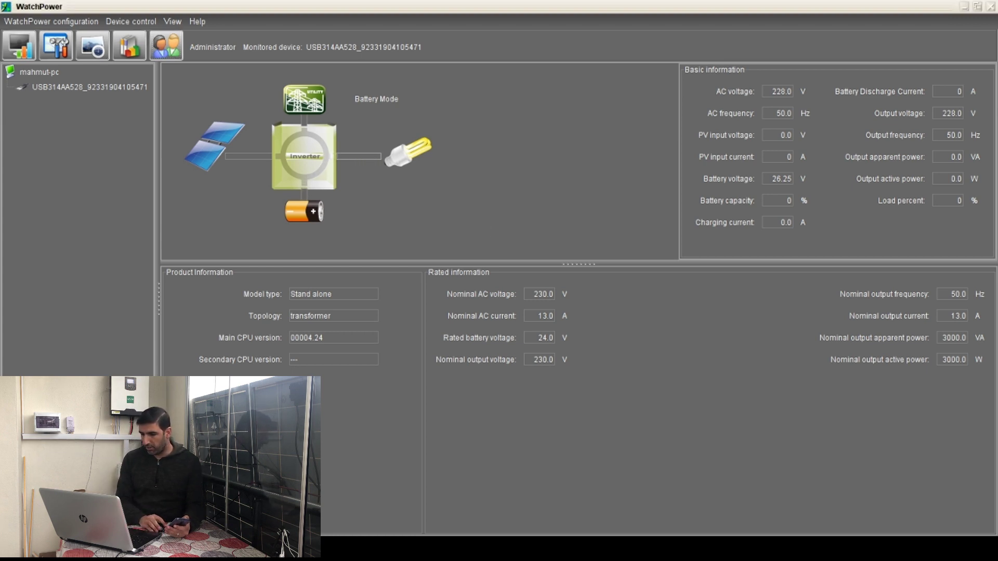
{"action": "left_click", "coordinate": [585, 278]}
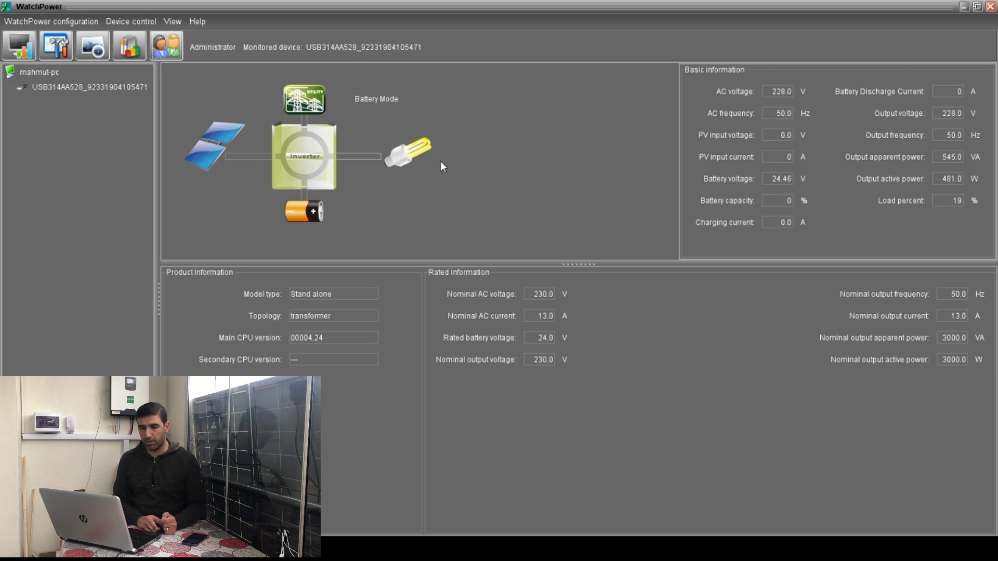
Step: Open the basic configuration to check the refresh, scan and record intervals, and close it without changes
{"action": "left_click", "coordinate": [78, 23]}
{"action": "key", "text": "Down"}
{"action": "key", "text": "Return"}
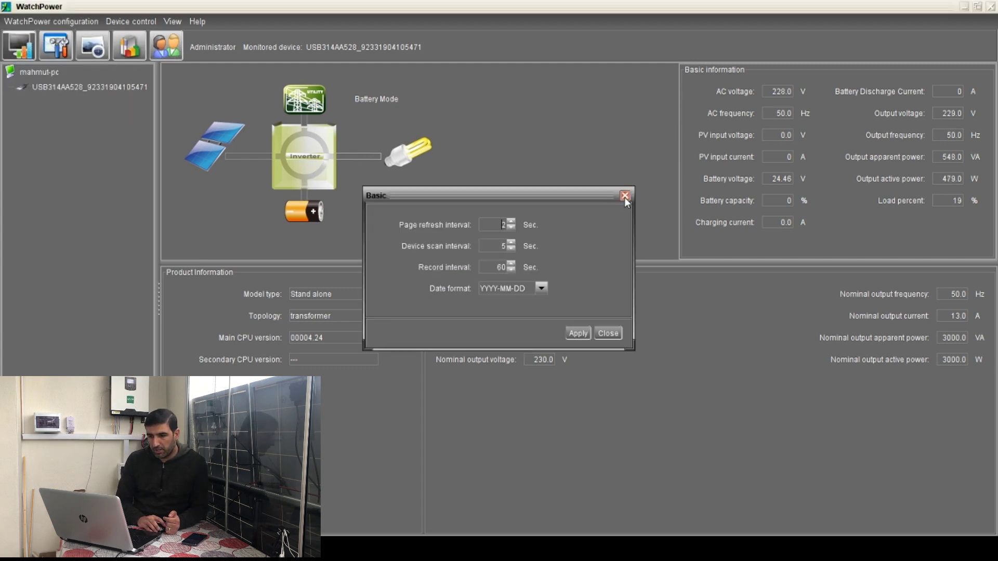
{"action": "left_click", "coordinate": [625, 196]}
Step: Look over the inverter's parameter settings and the event log window, closing each without changes
{"action": "left_click", "coordinate": [75, 50]}
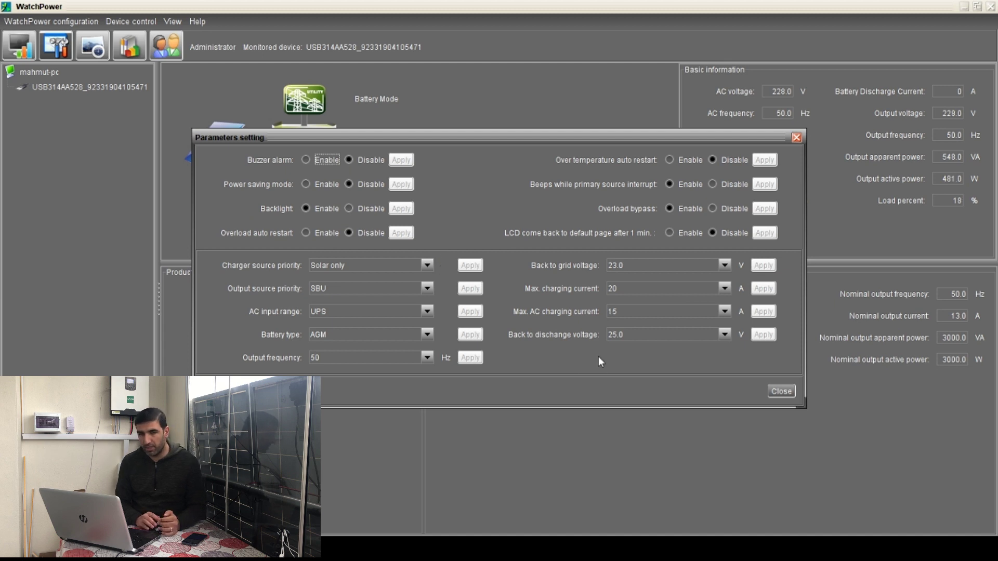
{"action": "left_click", "coordinate": [796, 137]}
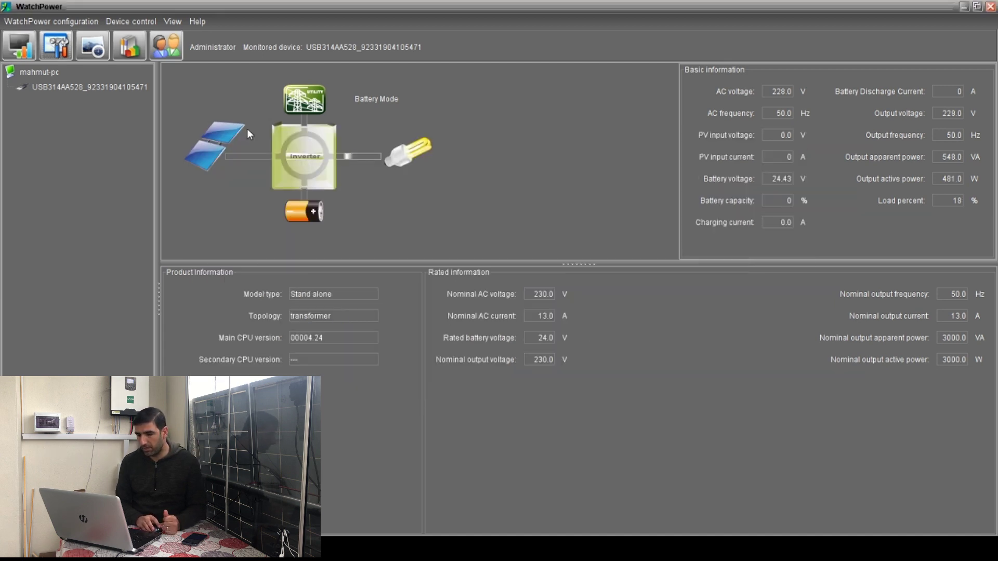
{"action": "left_click", "coordinate": [129, 45]}
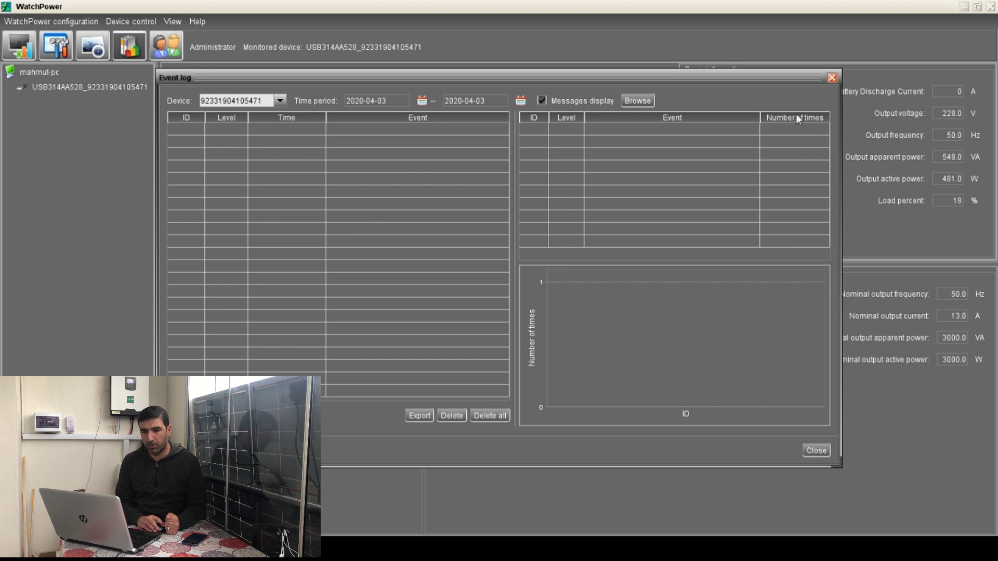
{"action": "left_click", "coordinate": [831, 78]}
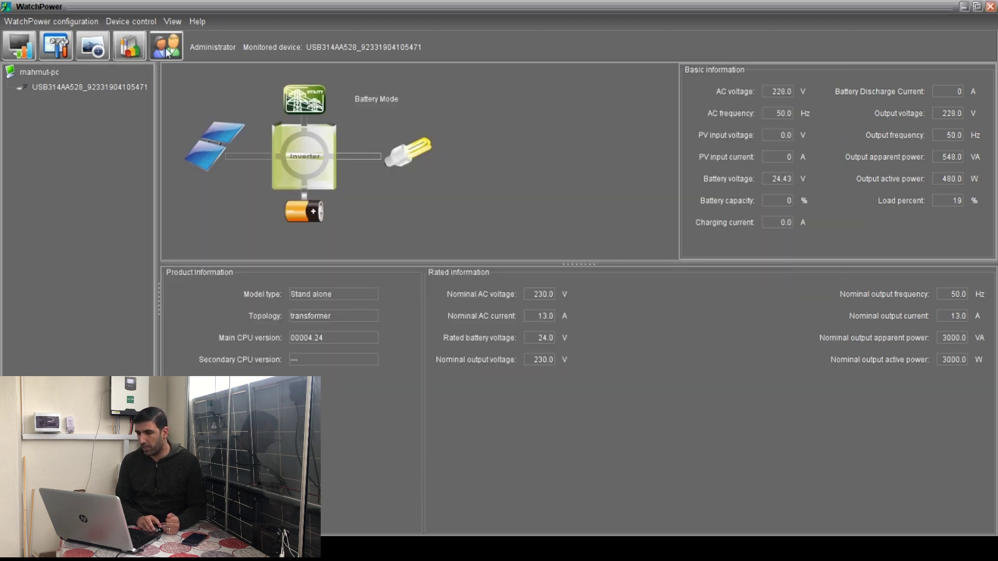
Step: Load the recorded data for 2020-04-03, review the battery voltage records and available display items, and close the data window
{"action": "left_click", "coordinate": [94, 54]}
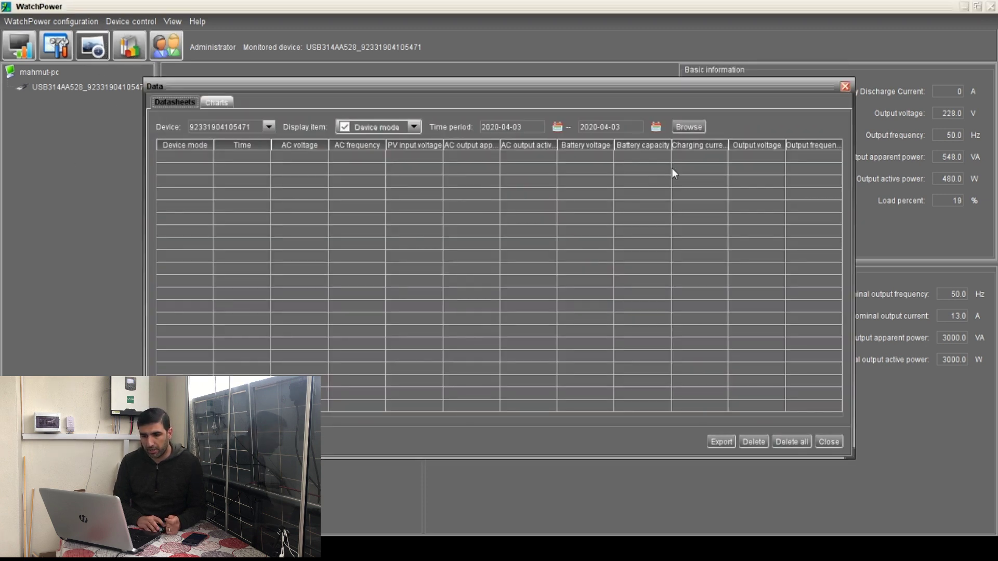
{"action": "left_click", "coordinate": [694, 129]}
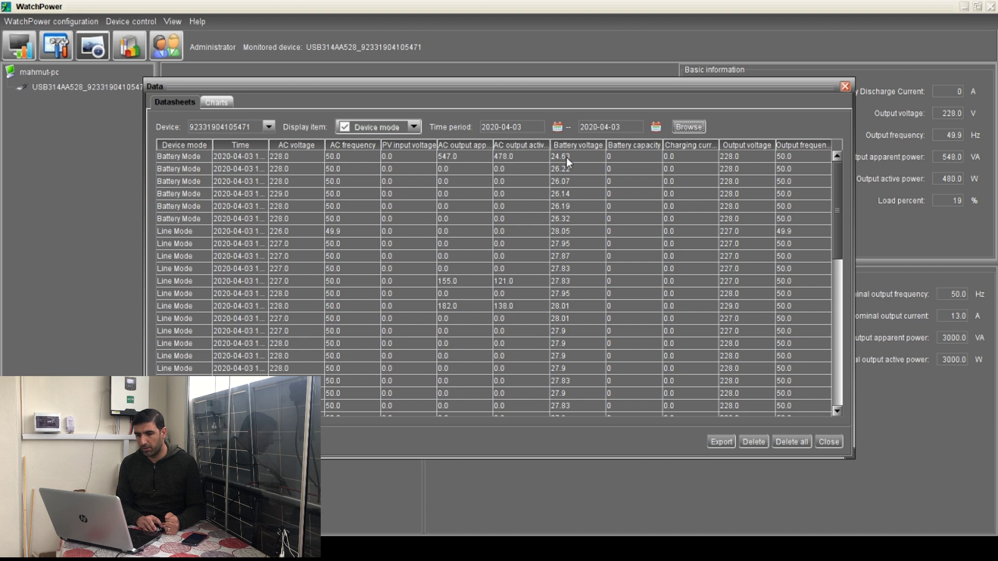
{"action": "left_click", "coordinate": [407, 128]}
{"action": "scroll", "coordinate": [407, 217], "scroll_direction": "down", "scroll_amount": 2}
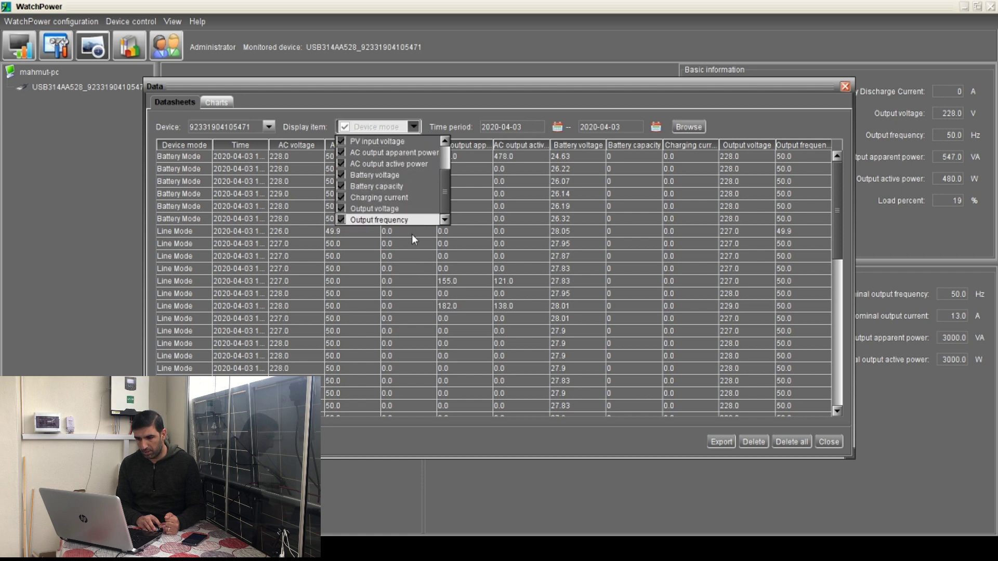
{"action": "left_click", "coordinate": [542, 272]}
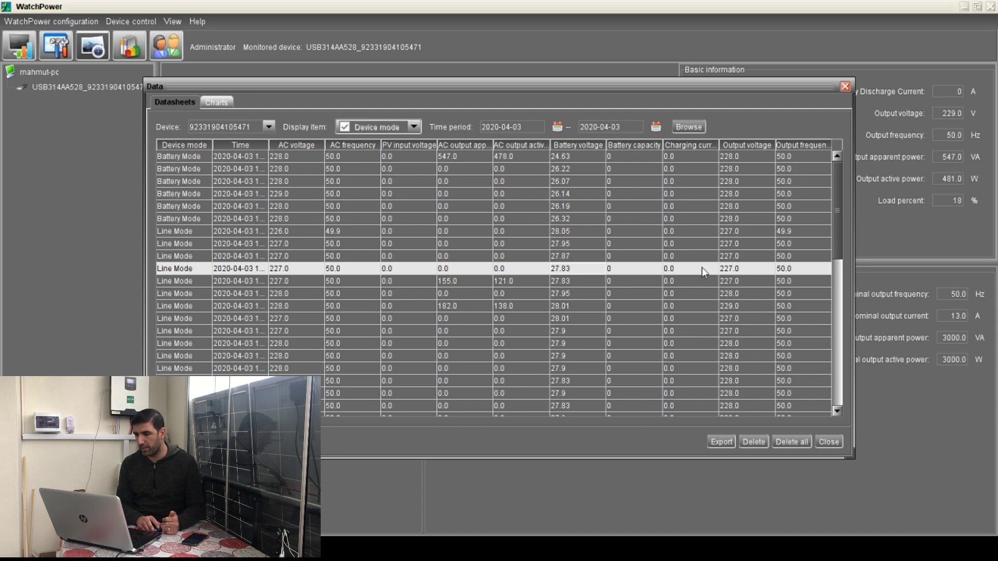
{"action": "left_click", "coordinate": [846, 87]}
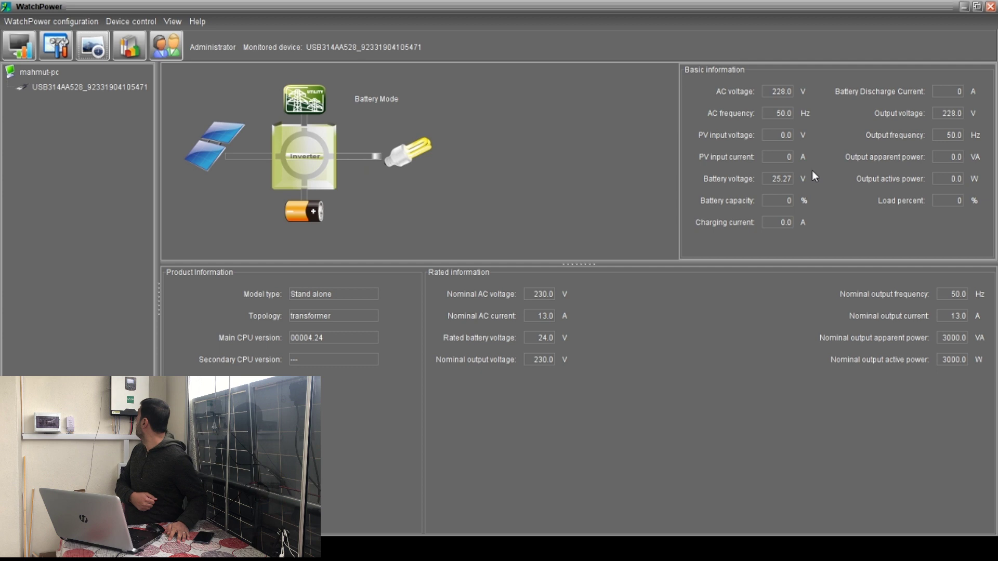
Step: Set the output source priority to Utility in the parameter settings, apply it to the inverter and close the settings
{"action": "left_click", "coordinate": [52, 52]}
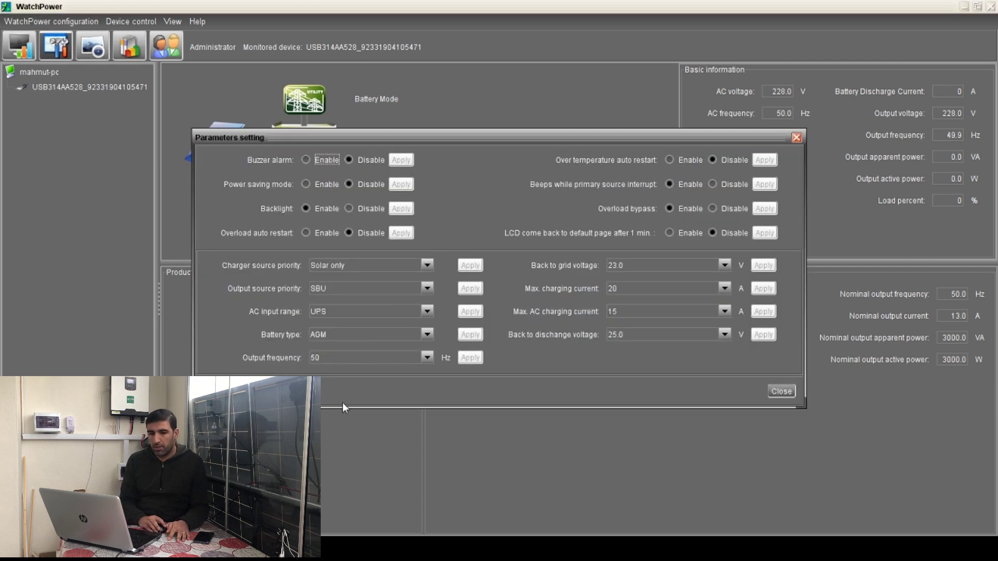
{"action": "left_click", "coordinate": [329, 290]}
{"action": "left_click", "coordinate": [339, 302]}
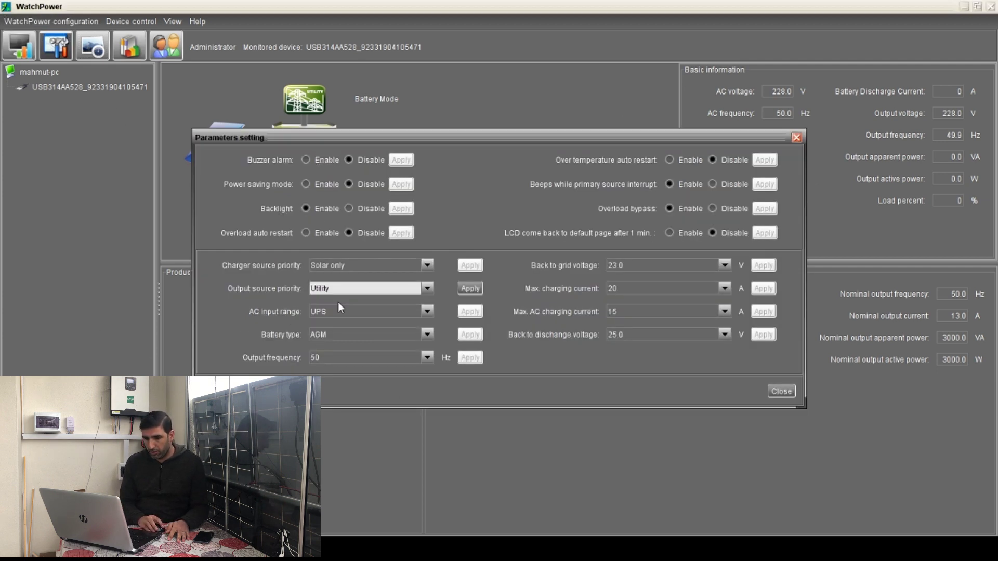
{"action": "left_click", "coordinate": [469, 288]}
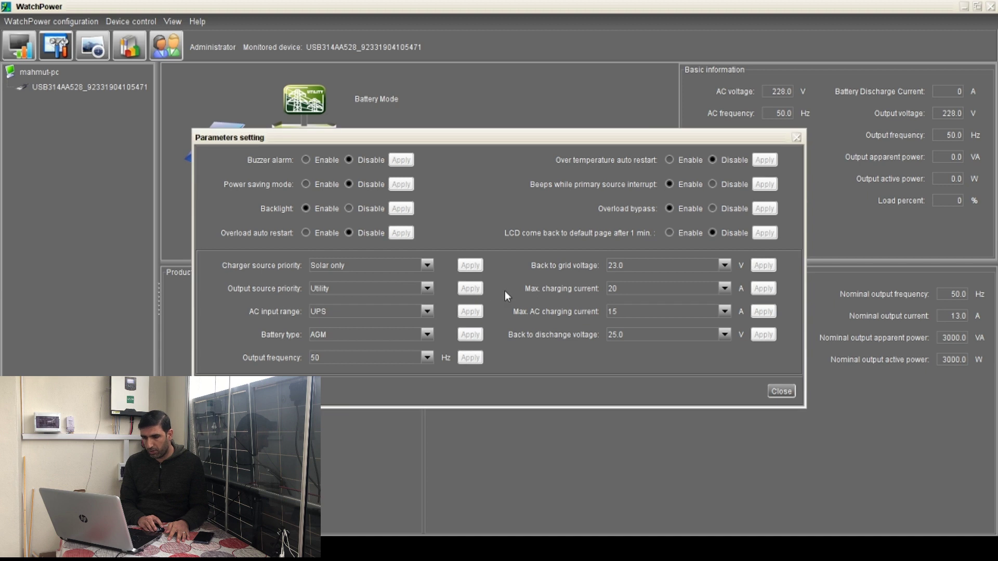
{"action": "left_click", "coordinate": [796, 138]}
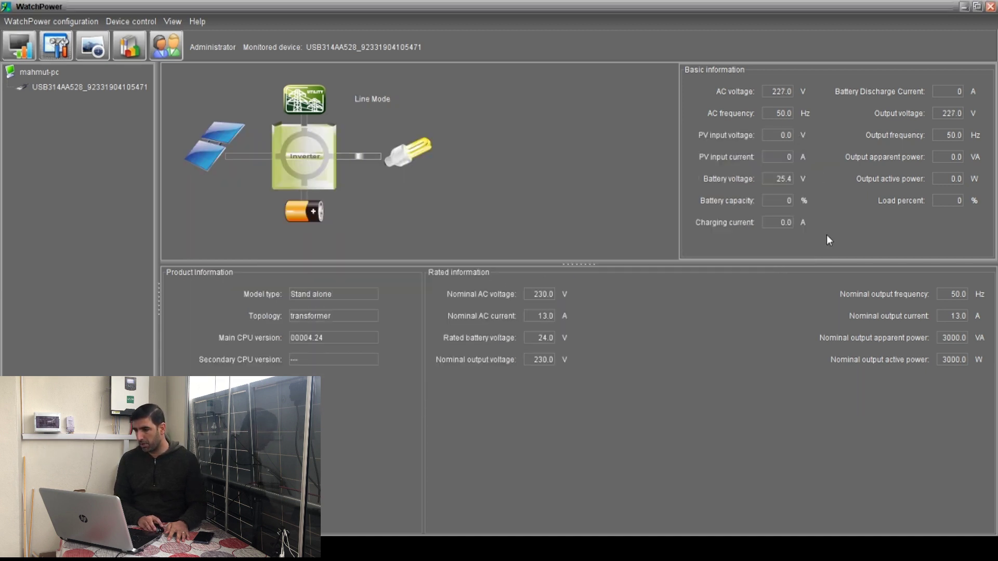